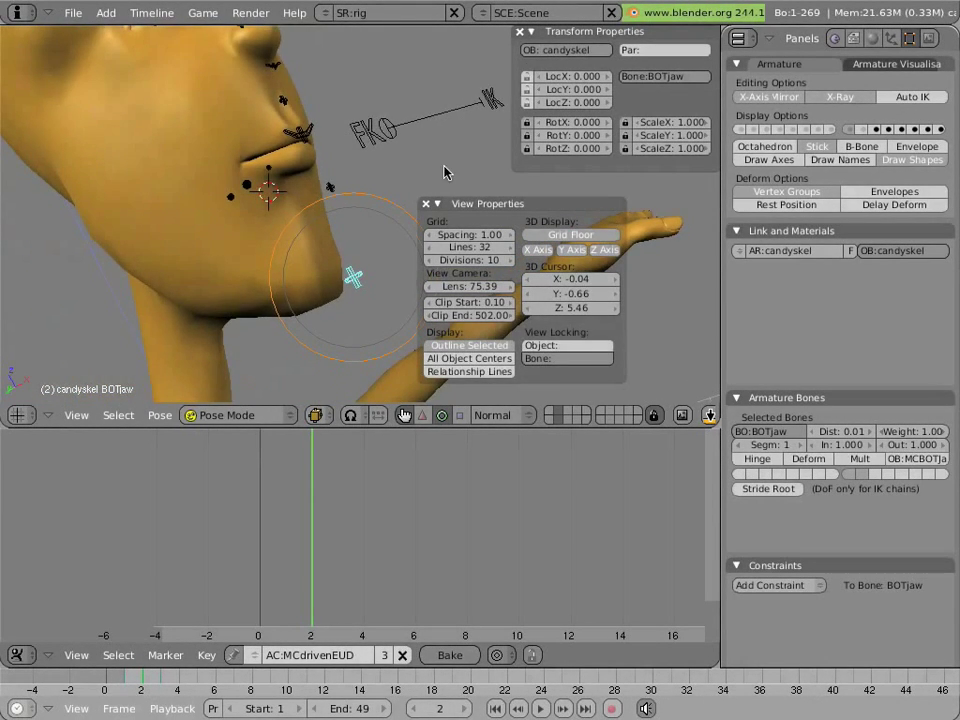
Close the floating View Properties panel that covers the character's head and jaw control.
{"action": "middle_click_drag", "start_coordinate": [446, 172], "coordinate": [335, 232]}
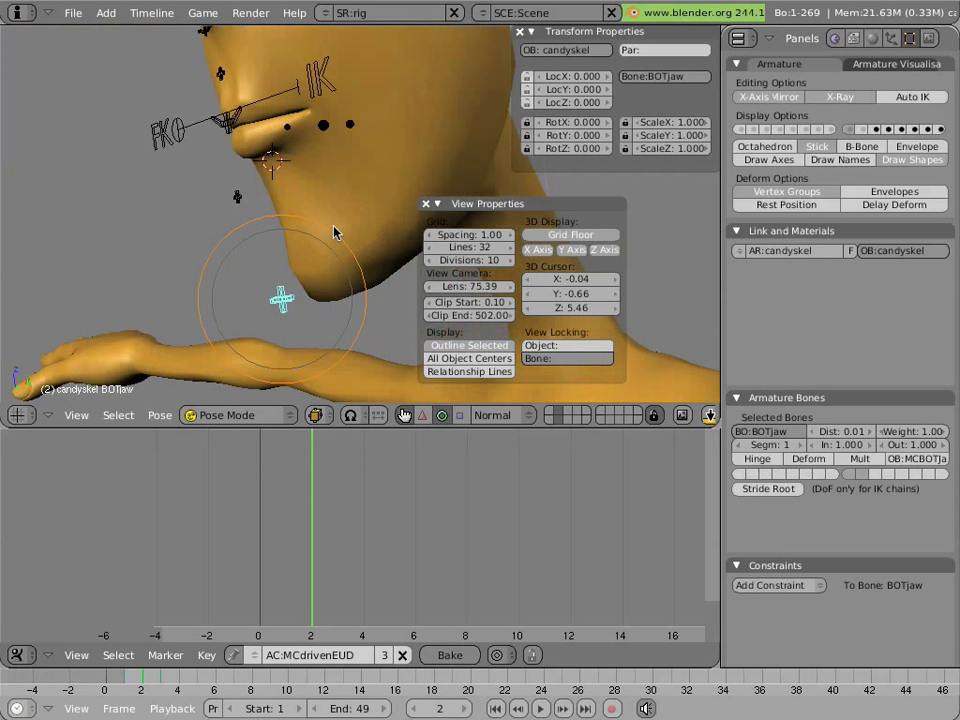
{"action": "left_click", "coordinate": [437, 203]}
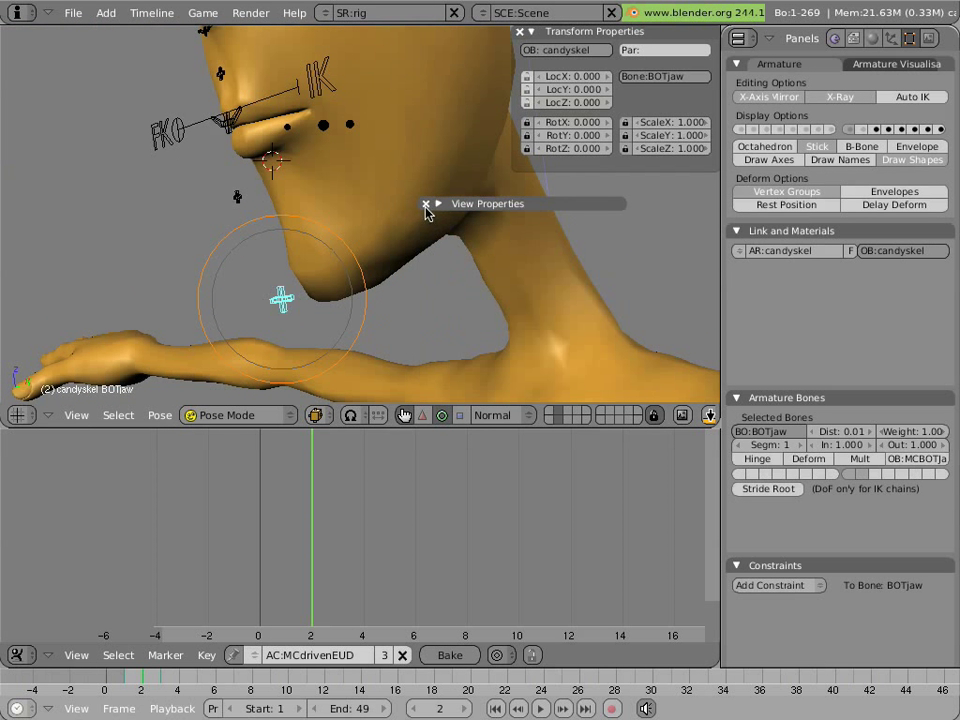
{"action": "left_click", "coordinate": [425, 203]}
{"action": "middle_click_drag", "start_coordinate": [419, 213], "coordinate": [470, 252]}
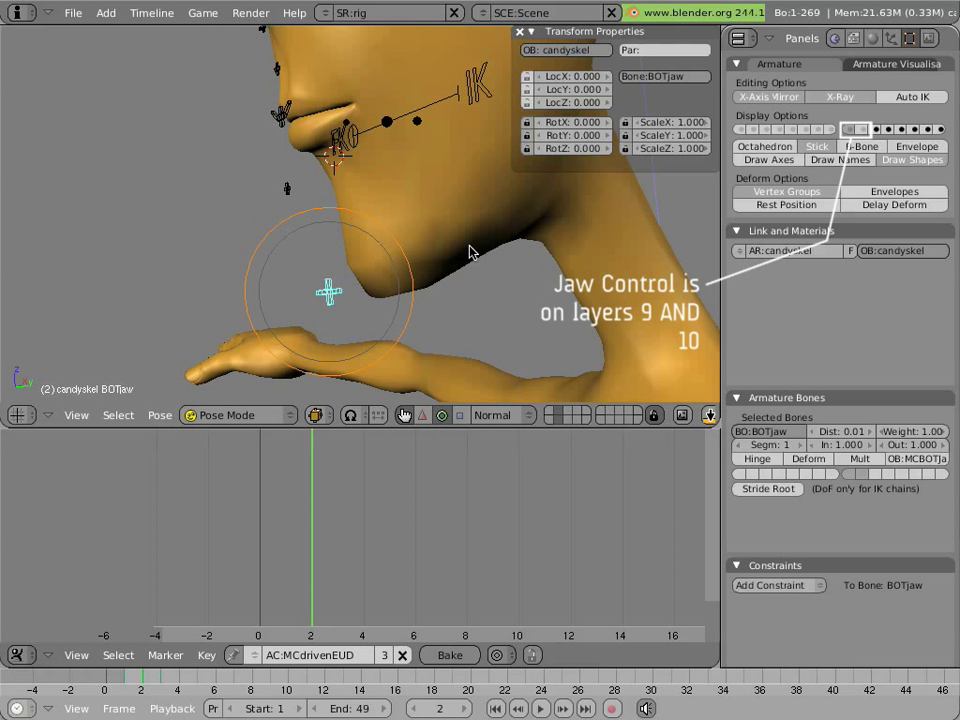
In side view, try moving the BOTjaw control bone to open the jaw, cancelling each move.
{"action": "scroll", "coordinate": [466, 243], "scroll_direction": "down", "scroll_amount": 3}
{"action": "key", "text": "KP_3"}
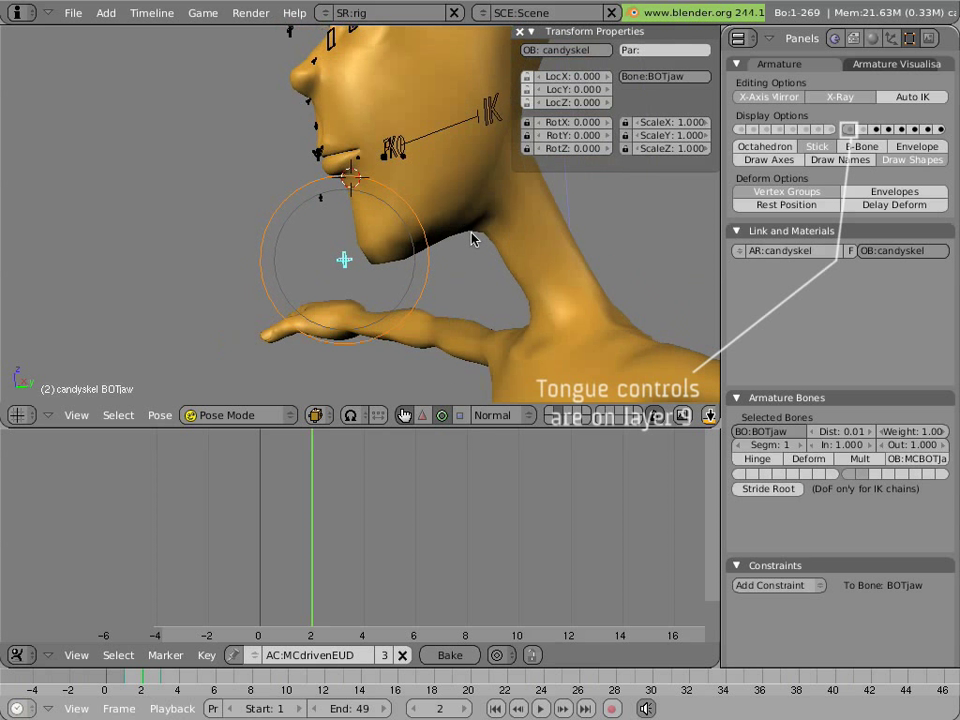
{"action": "key", "text": "KP_6"}
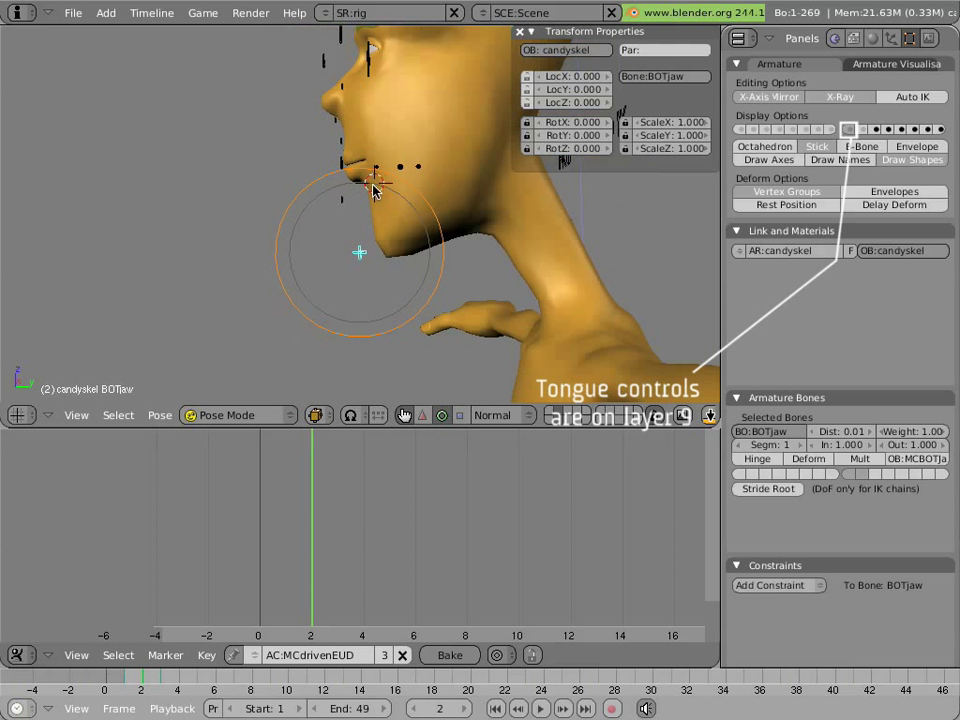
{"action": "key", "text": "g"}
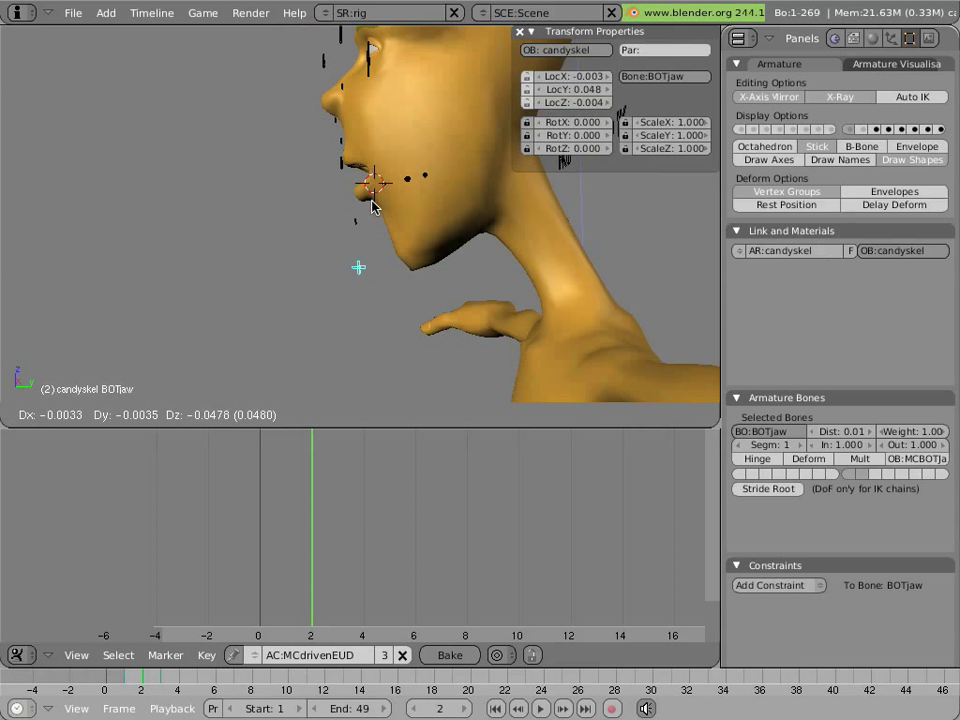
{"action": "key", "text": "x"}
{"action": "key", "text": "Escape"}
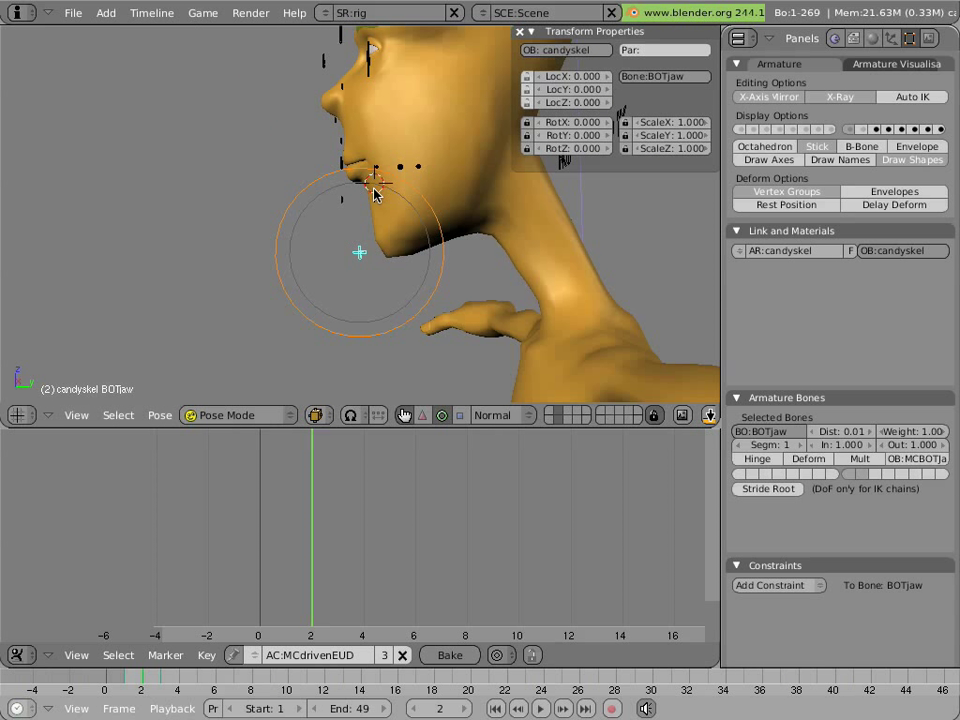
{"action": "key", "text": "g"}
{"action": "key", "text": "x"}
{"action": "right_click", "coordinate": [360, 253]}
{"action": "key", "text": "g"}
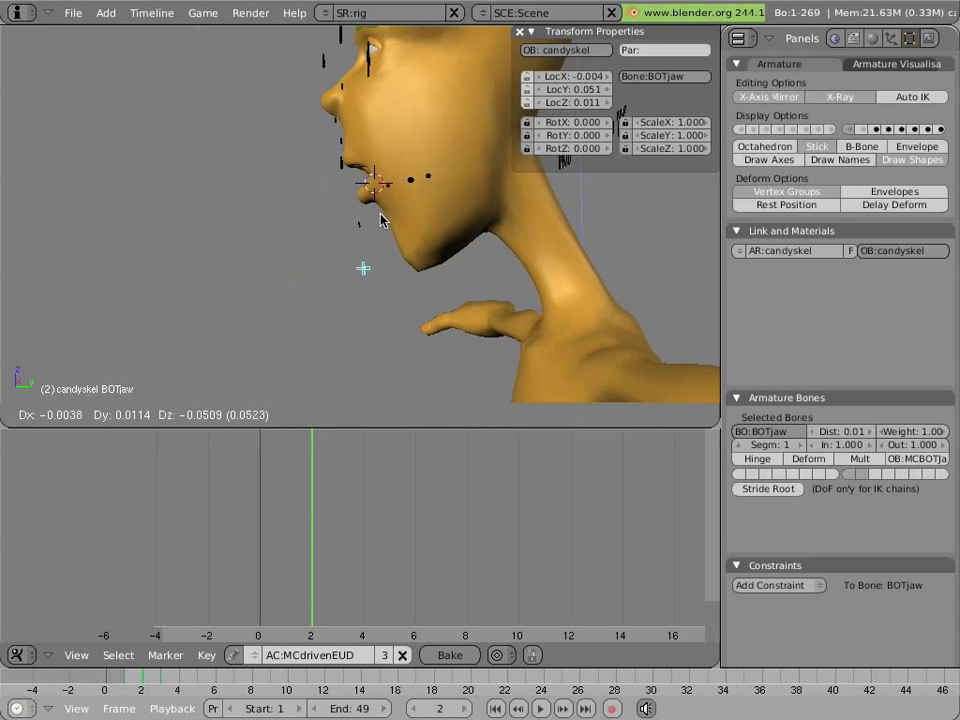
{"action": "right_click", "coordinate": [375, 193]}
Try moving the BOTjaw control with the face seen from the front, and cancel the move.
{"action": "middle_click_drag", "start_coordinate": [375, 193], "coordinate": [354, 180]}
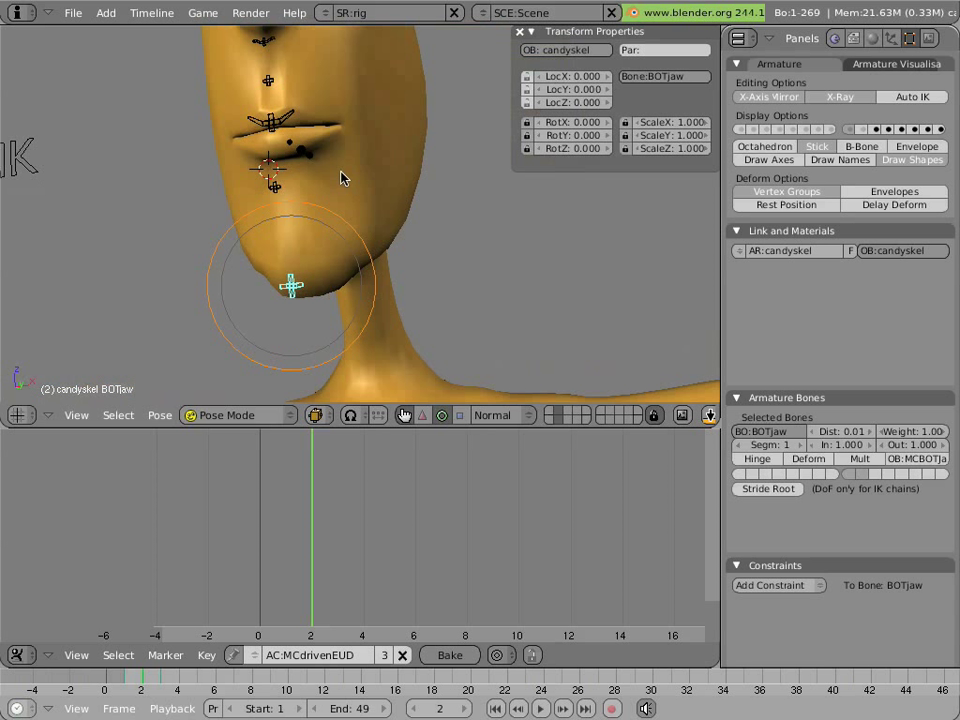
{"action": "key", "text": "g"}
{"action": "right_click", "coordinate": [375, 178]}
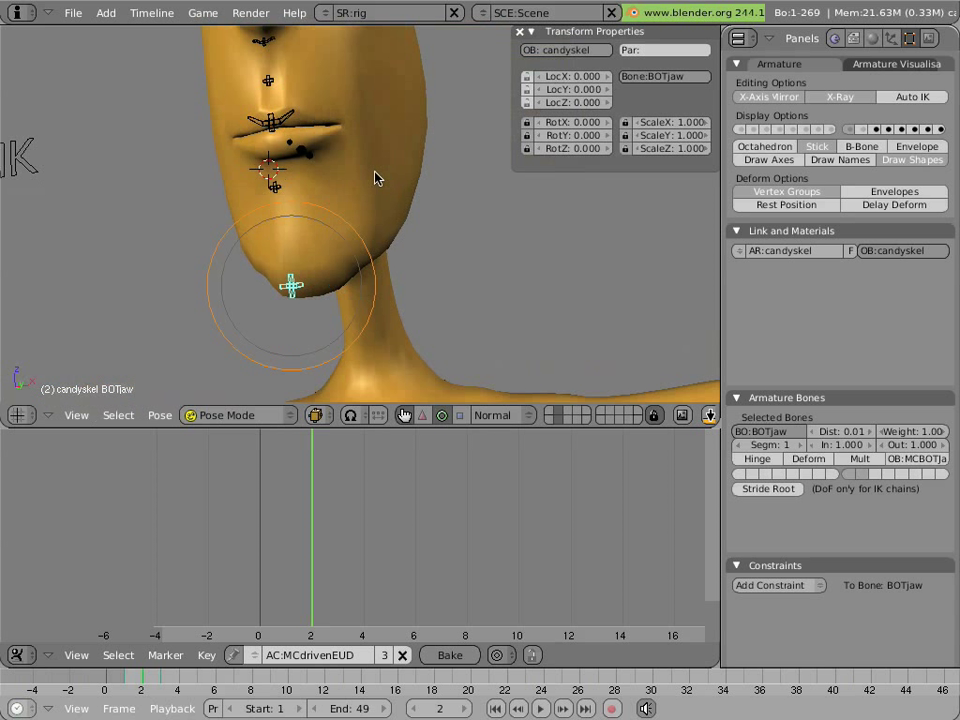
Select the BOTmemo mouth control, try moving it out to the side of the face, and cancel.
{"action": "right_click", "coordinate": [290, 111]}
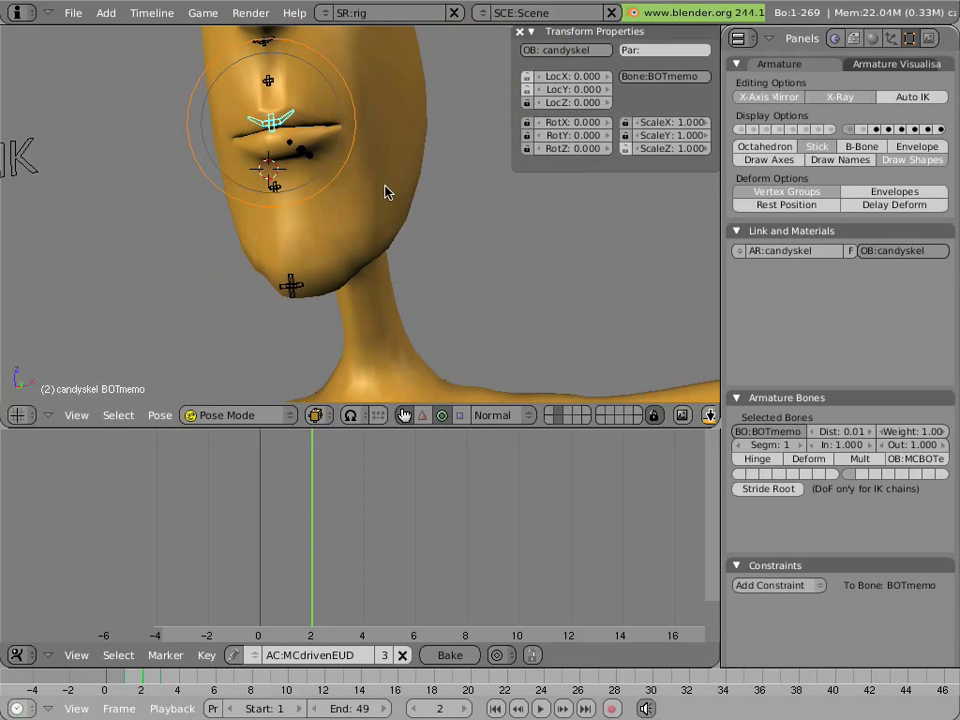
{"action": "key", "text": "g"}
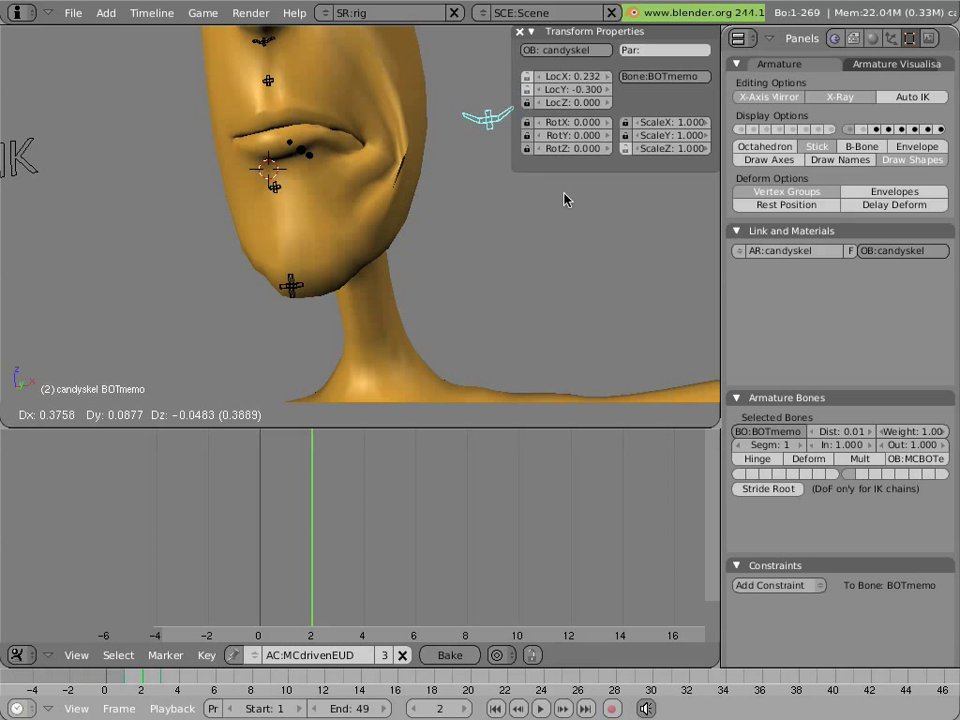
{"action": "right_click", "coordinate": [378, 165]}
Reselect the BOTjaw control, try shifting it sideways and up, and cancel the move.
{"action": "right_click", "coordinate": [297, 272]}
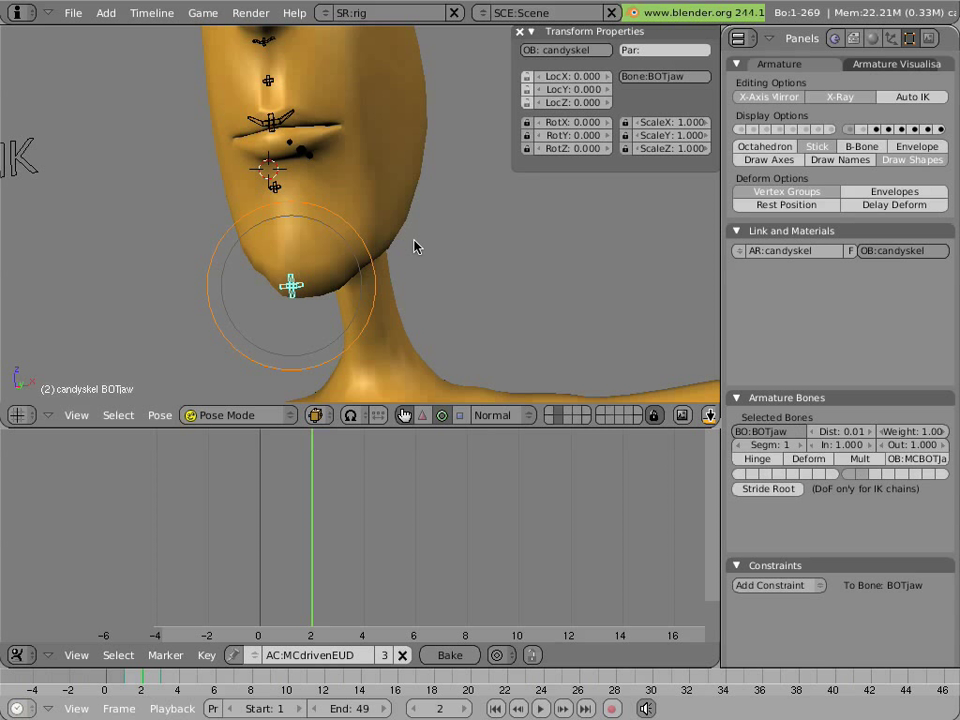
{"action": "key", "text": "g"}
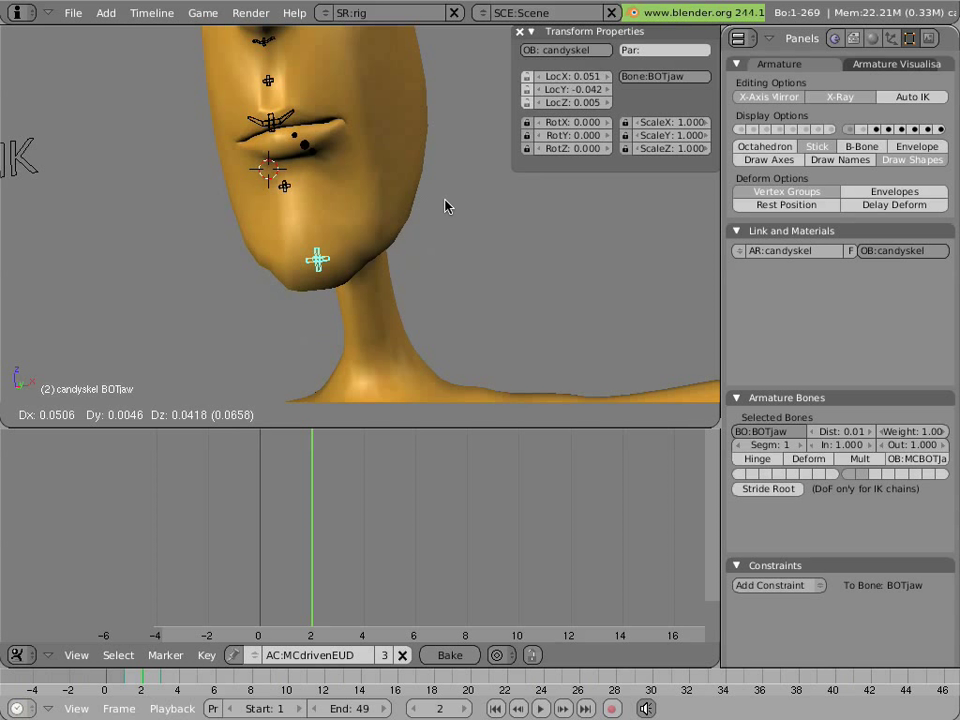
{"action": "right_click", "coordinate": [399, 209]}
Seen from the side, try moving the BOTjaw control along the global Y and X axes, and cancel.
{"action": "middle_click_drag", "start_coordinate": [400, 210], "coordinate": [387, 250]}
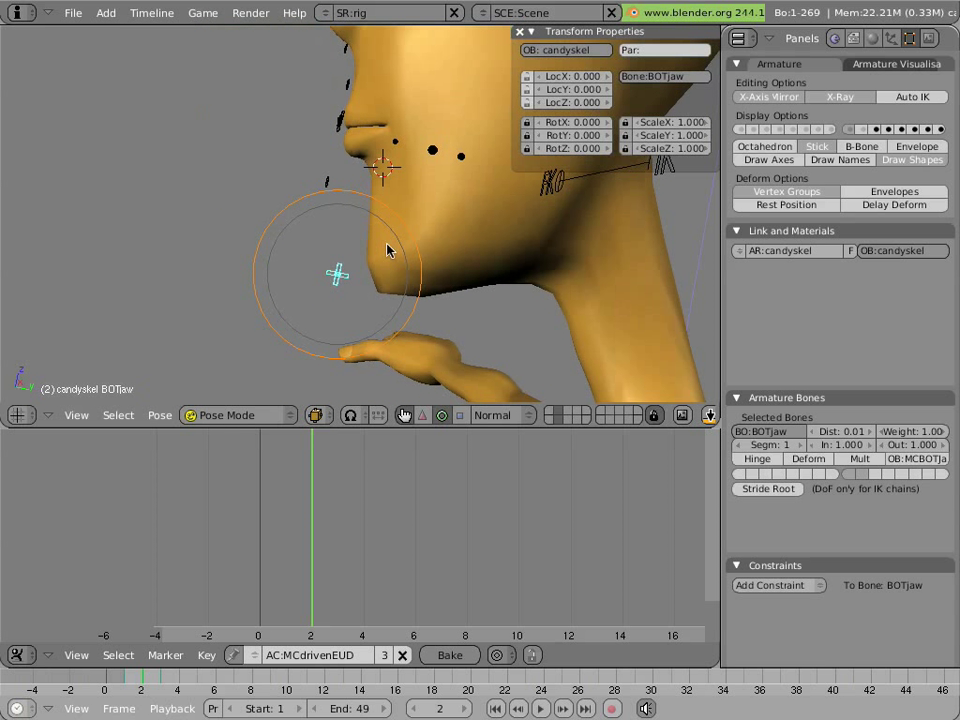
{"action": "middle_click_drag", "start_coordinate": [450, 250], "coordinate": [436, 244]}
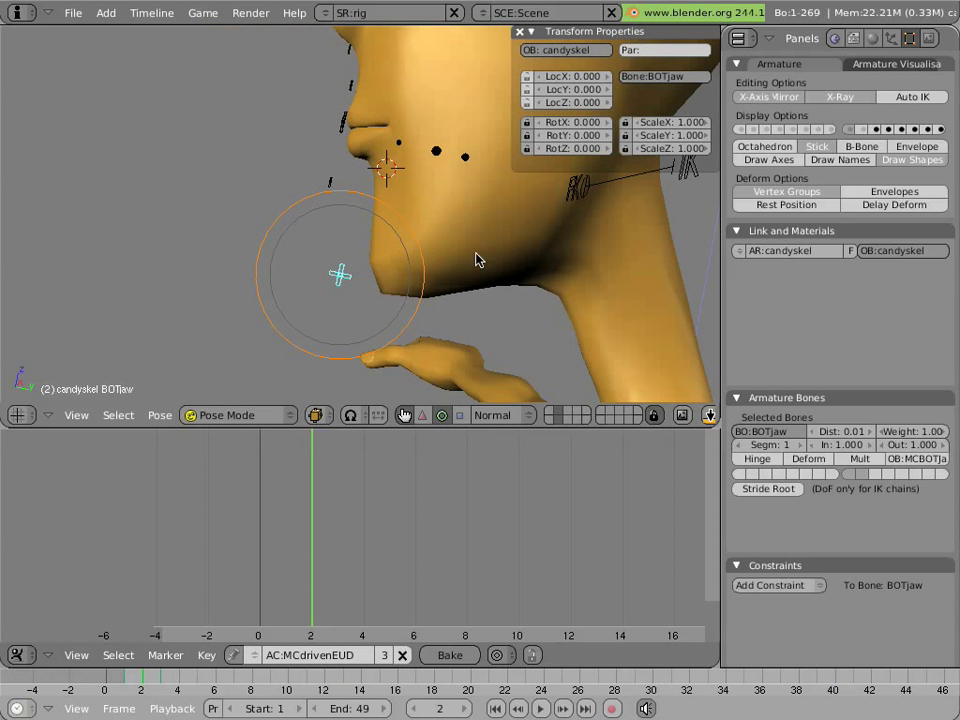
{"action": "key", "text": "g"}
{"action": "key", "text": "y"}
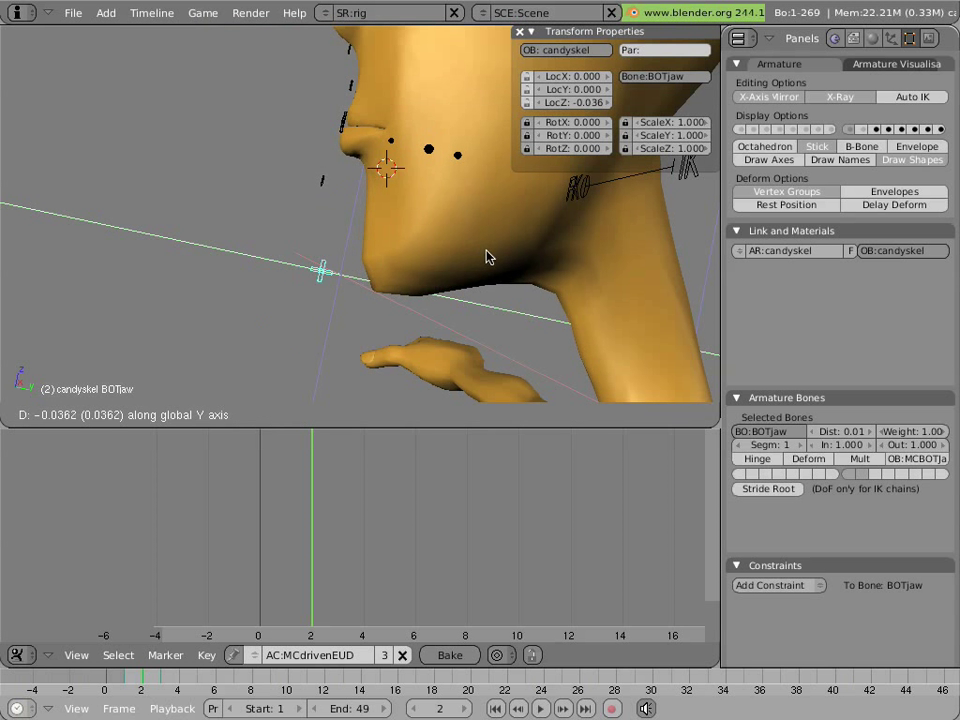
{"action": "key", "text": "x"}
{"action": "key", "text": "y"}
{"action": "key", "text": "x"}
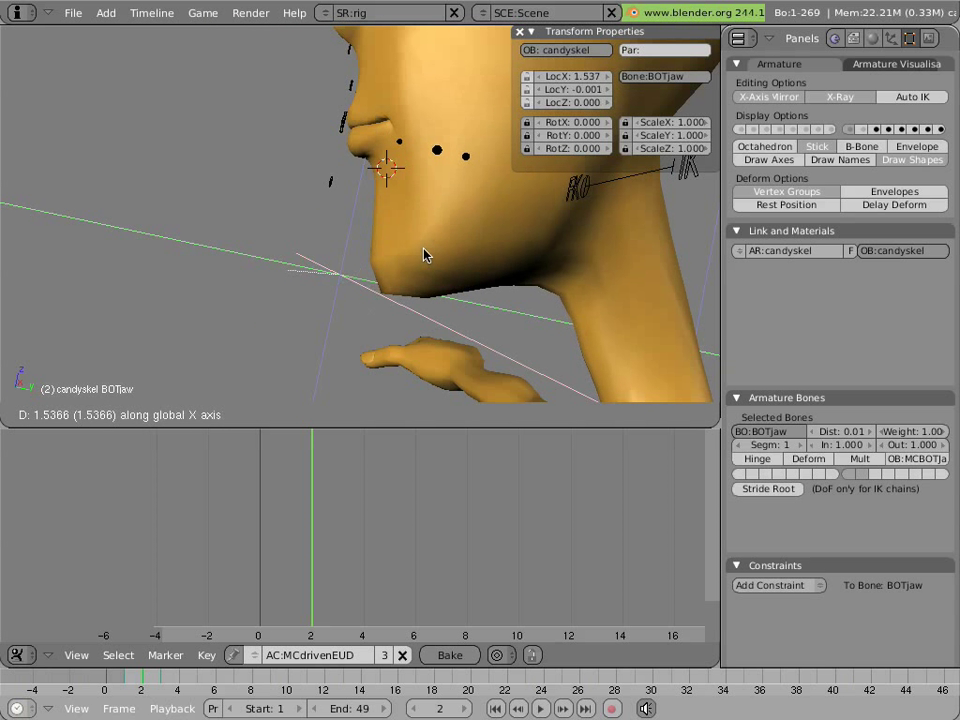
{"action": "key", "text": "Escape"}
Additionally show the sixteenth armature layer and select the jawtrkVert and jawtrkHor bones below the chin.
{"action": "middle_click_drag", "start_coordinate": [416, 246], "coordinate": [463, 251]}
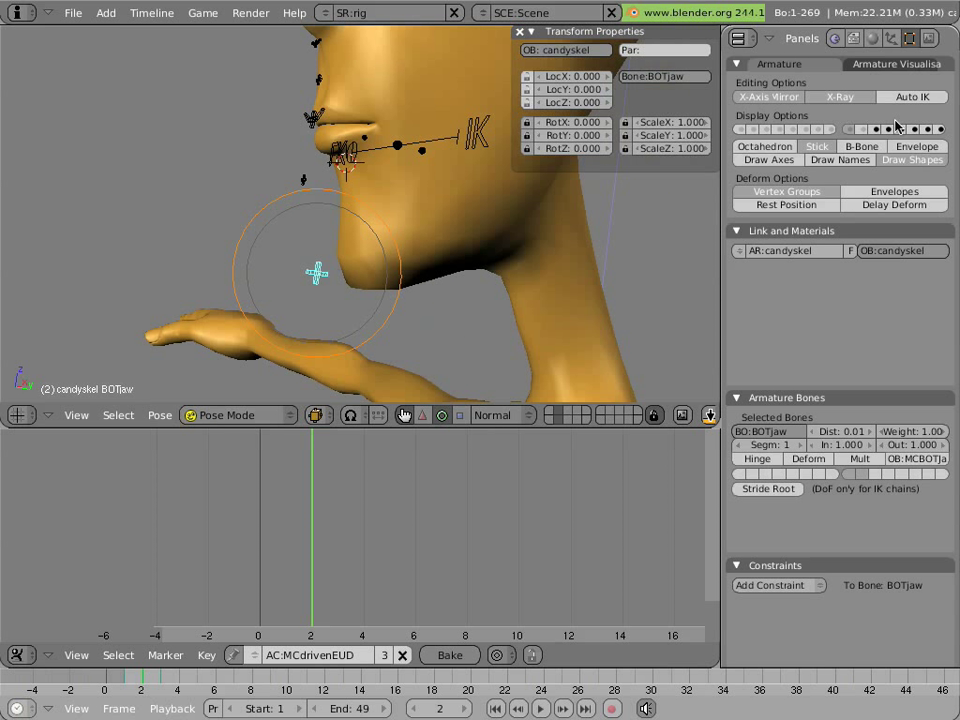
{"action": "left_click", "coordinate": [938, 130], "text": "shift"}
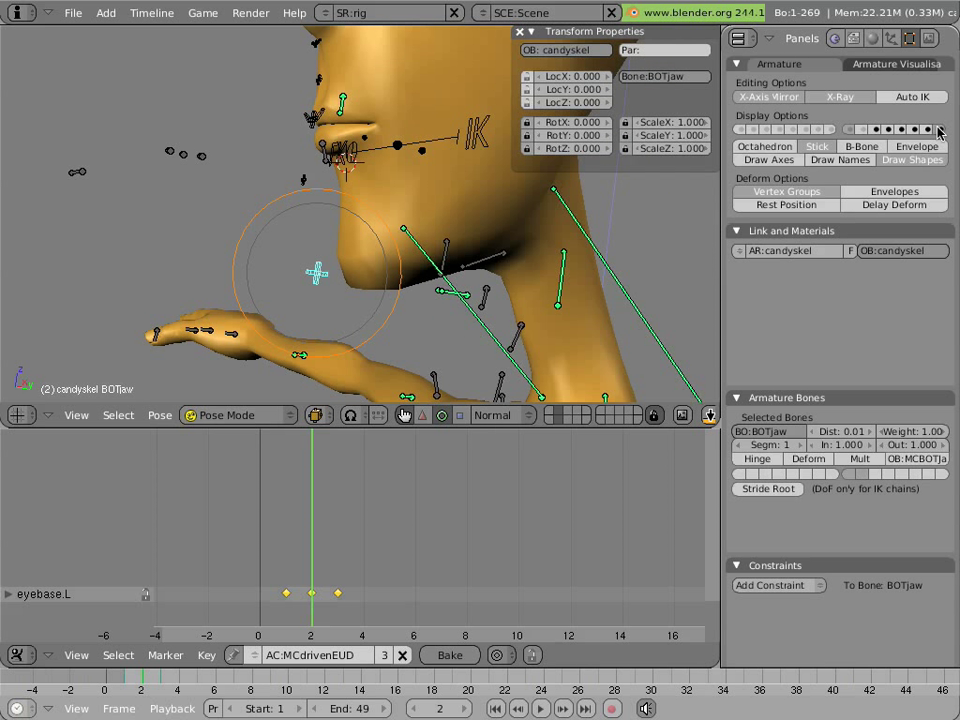
{"action": "middle_click_drag", "start_coordinate": [505, 272], "coordinate": [398, 254]}
{"action": "scroll", "coordinate": [455, 298], "scroll_direction": "up", "scroll_amount": 3}
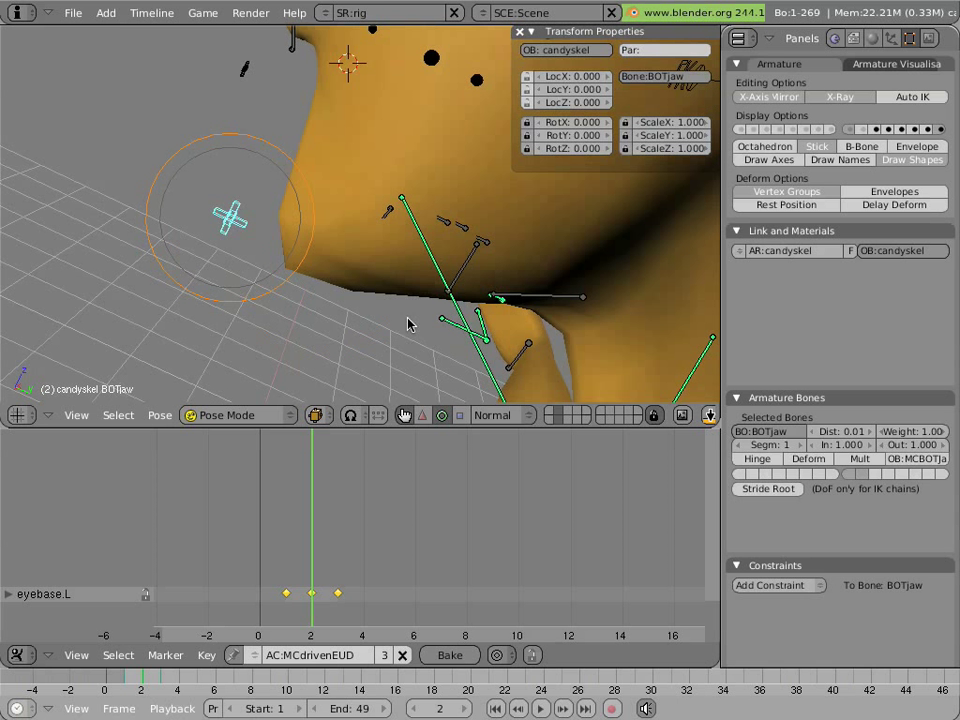
{"action": "right_click", "coordinate": [439, 325]}
{"action": "right_click", "coordinate": [487, 327], "text": "shift"}
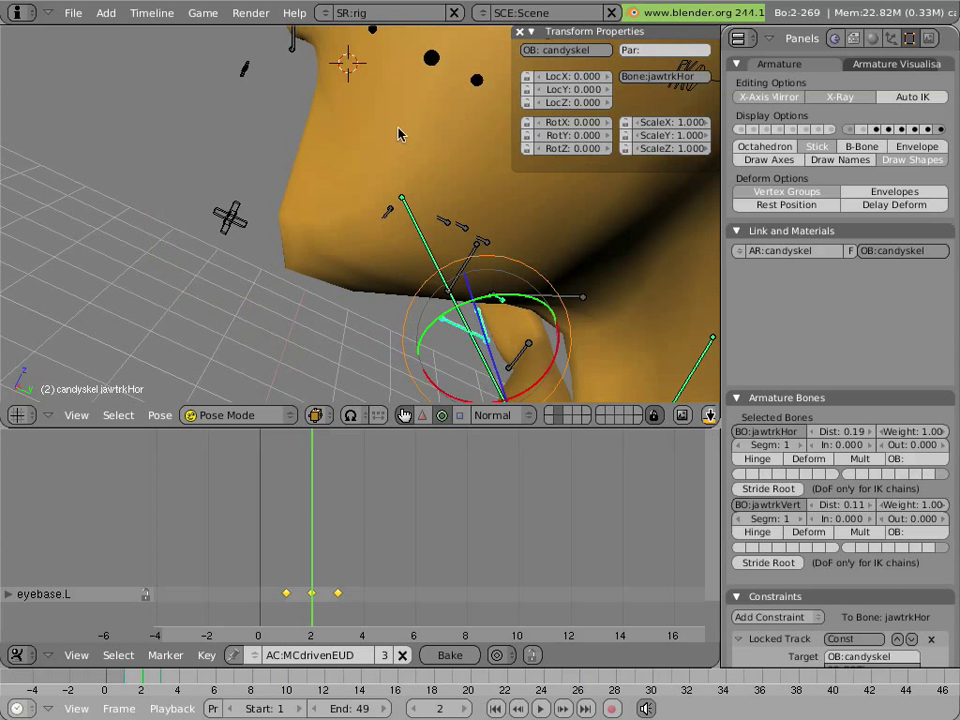
Select the jawtrkbf bone near the mouth and examine its Locked Track constraint settings.
{"action": "middle_click_drag", "start_coordinate": [398, 133], "coordinate": [350, 167]}
{"action": "right_click", "coordinate": [355, 152]}
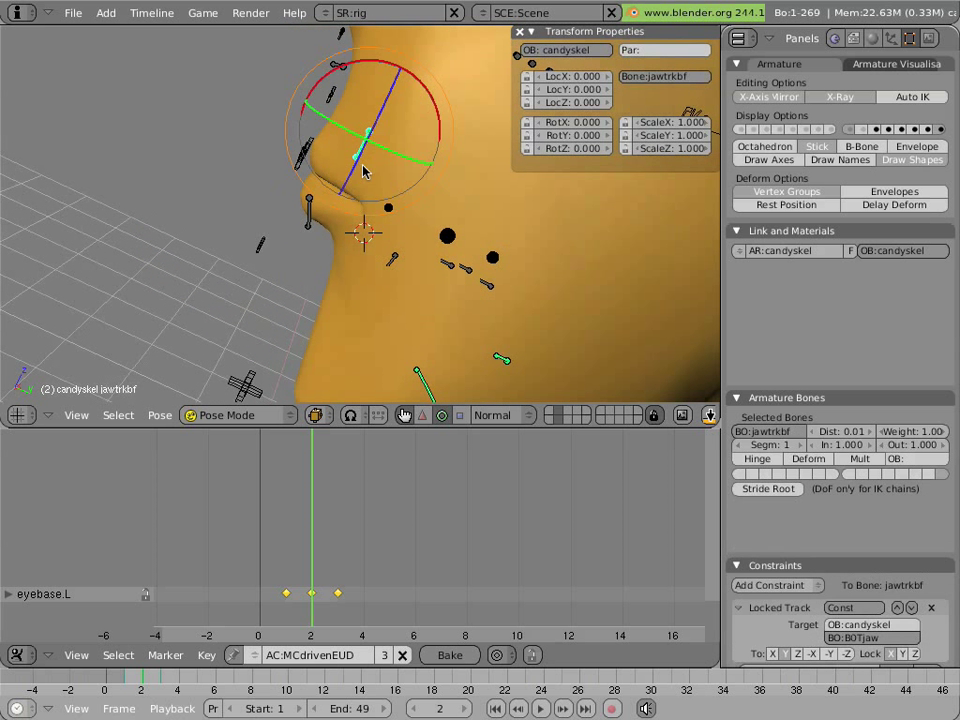
{"action": "scroll", "coordinate": [845, 590], "scroll_direction": "down", "scroll_amount": 3}
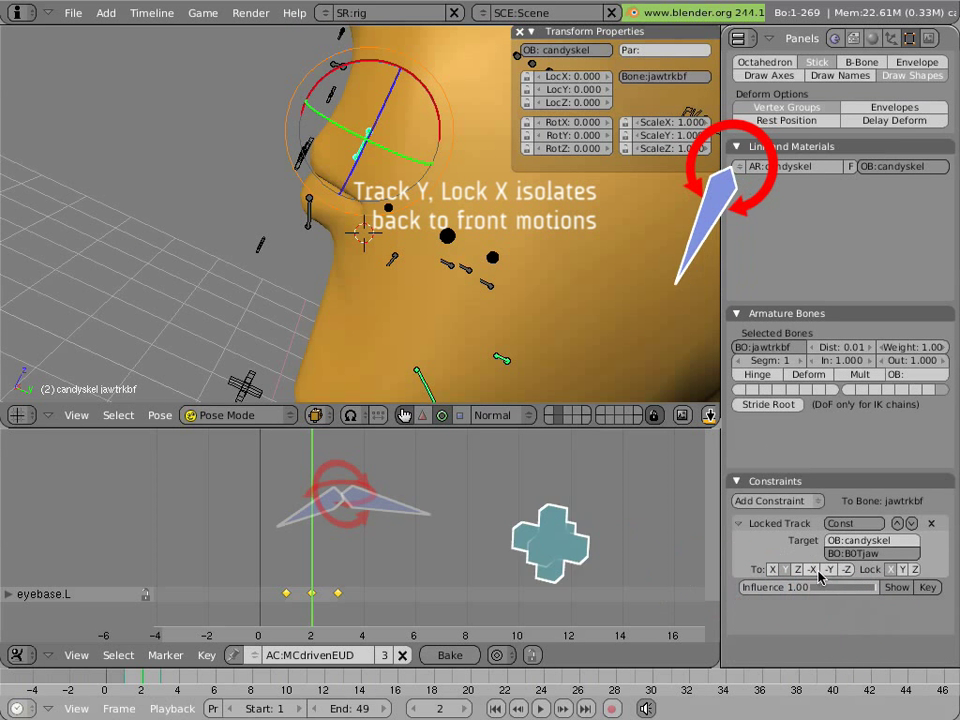
Select the BOTjaw control, try moving it along the global Y and X axes, and cancel.
{"action": "right_click", "coordinate": [253, 388]}
{"action": "middle_click_drag", "start_coordinate": [381, 336], "coordinate": [353, 274]}
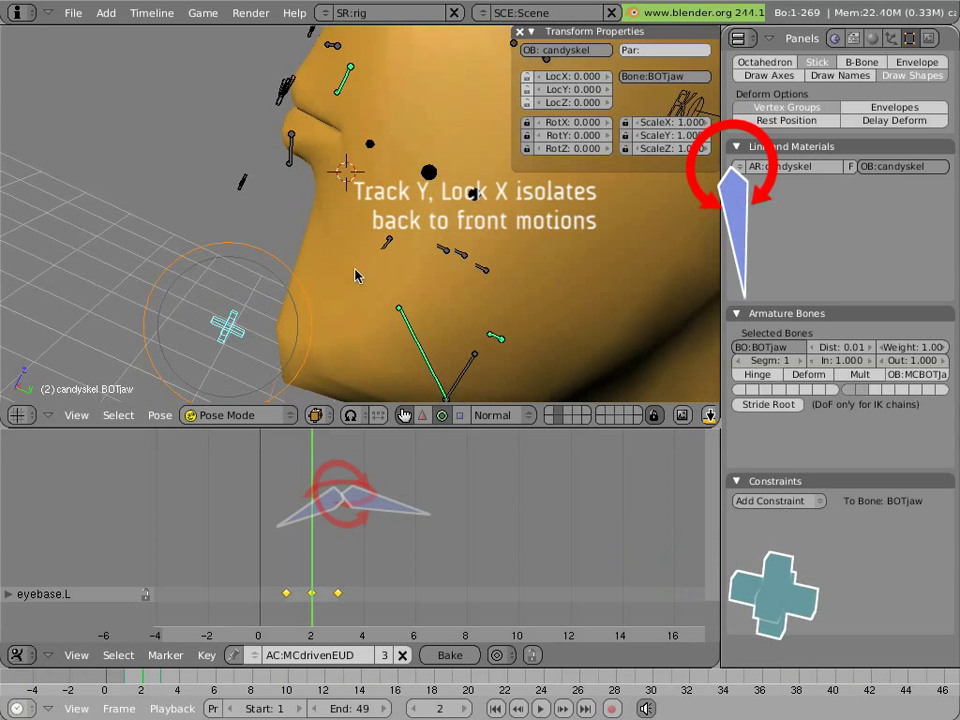
{"action": "key", "text": "g"}
{"action": "key", "text": "y"}
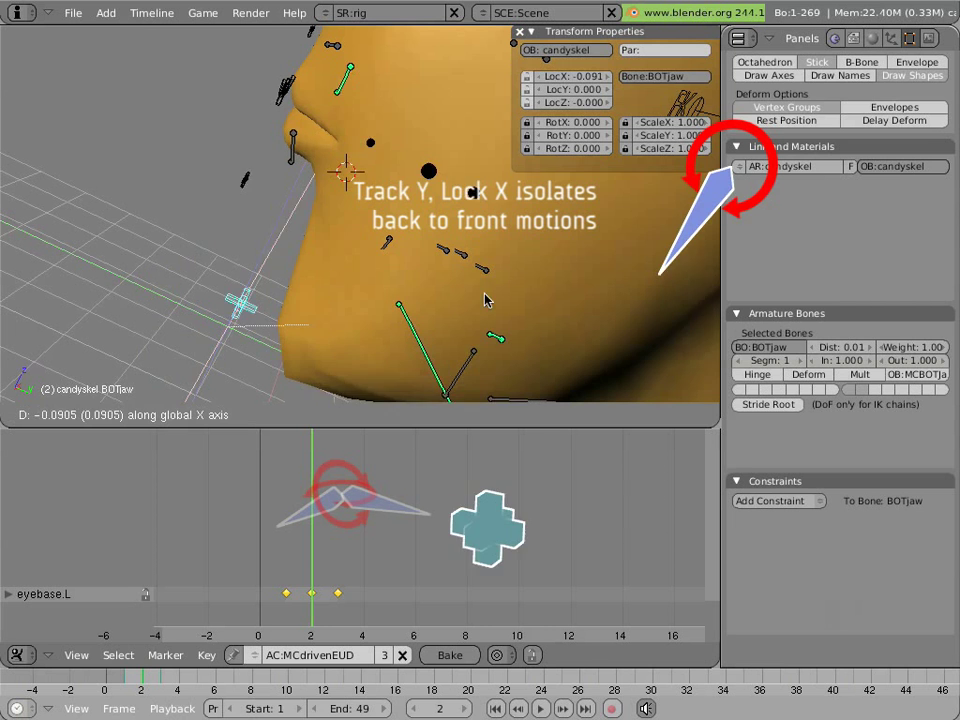
{"action": "key", "text": "x"}
{"action": "right_click", "coordinate": [408, 291]}
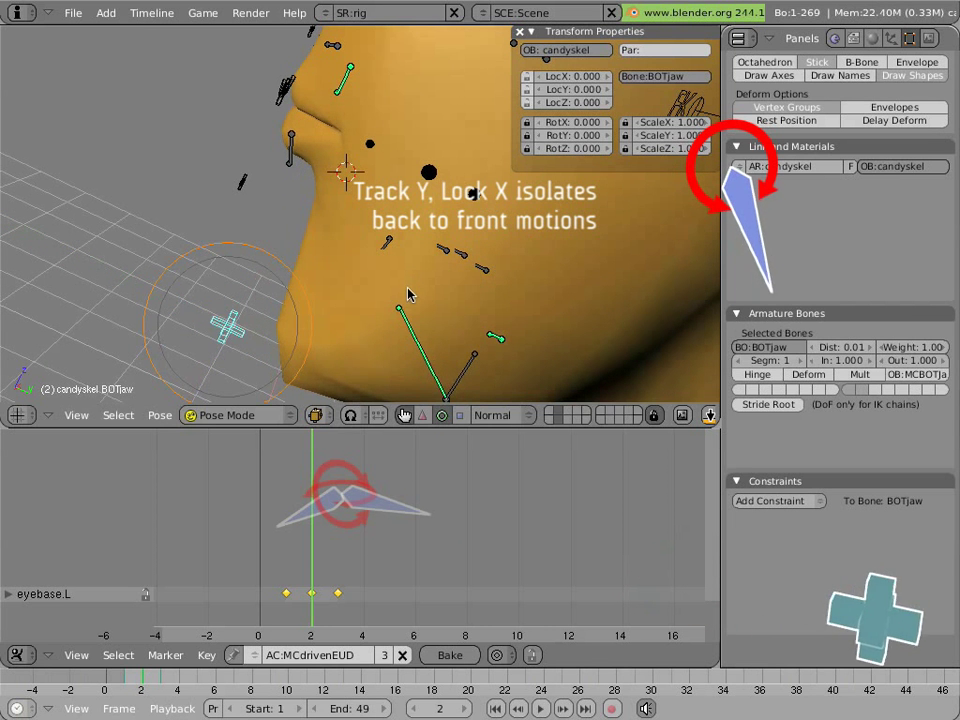
Examine the jawtrkVert bone's Locked Track constraint, and test its tracking with a cancelled global Z move of BOTjaw.
{"action": "middle_click_drag", "start_coordinate": [426, 319], "coordinate": [390, 192], "text": "shift"}
{"action": "right_click", "coordinate": [411, 326]}
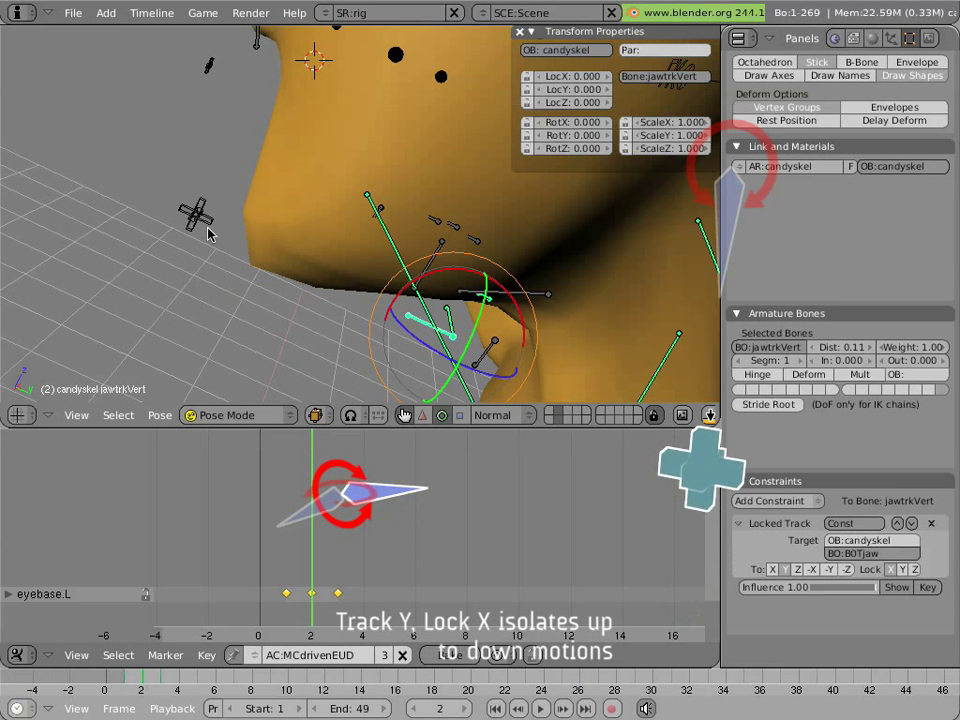
{"action": "right_click", "coordinate": [231, 248]}
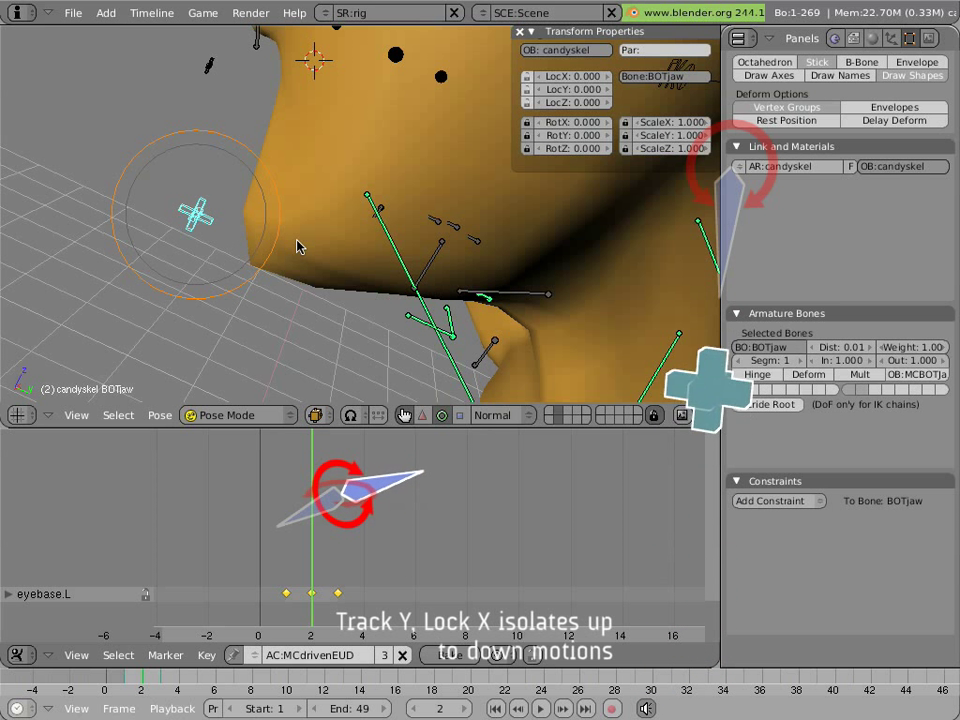
{"action": "key", "text": "g"}
{"action": "key", "text": "z"}
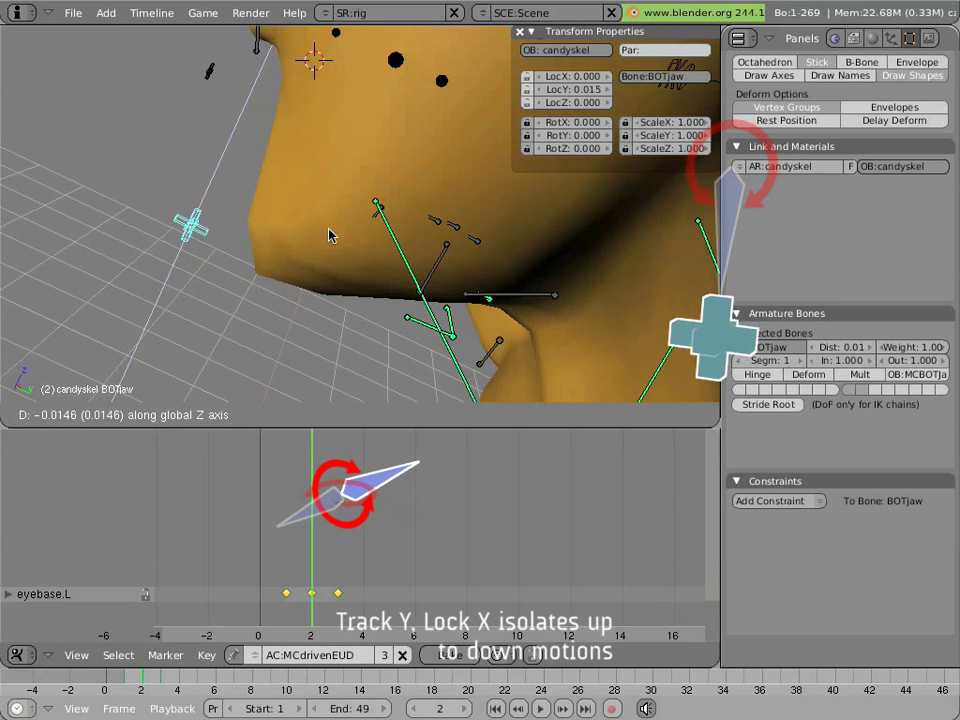
{"action": "key", "text": "Escape"}
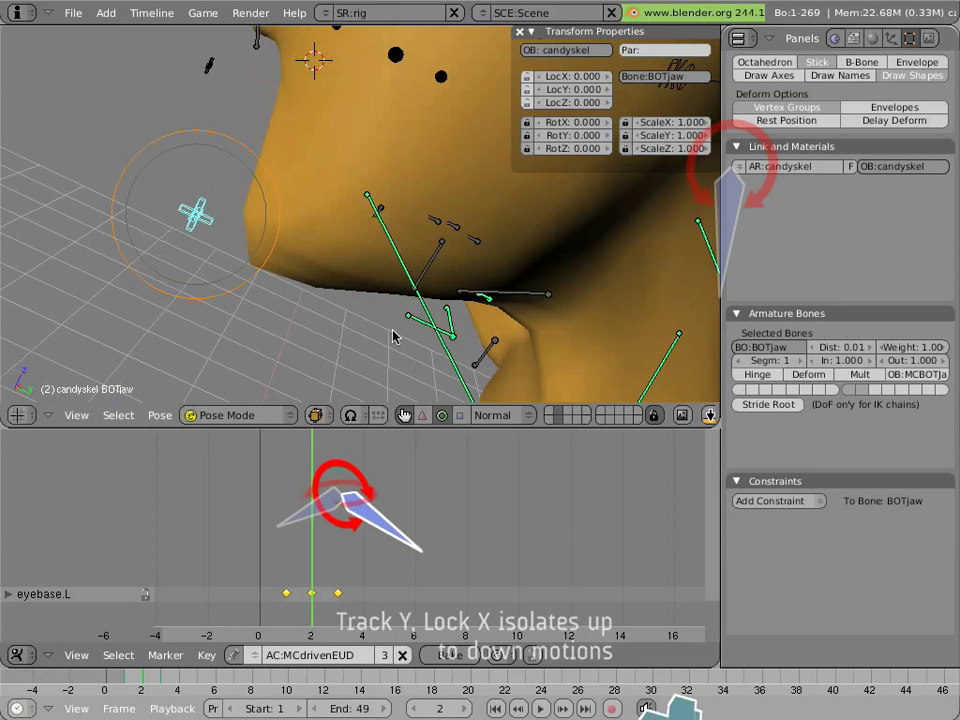
Examine the jawtrkHor bone's Locked Track constraint, and test its tracking with a cancelled global X move of BOTjaw.
{"action": "right_click", "coordinate": [447, 324]}
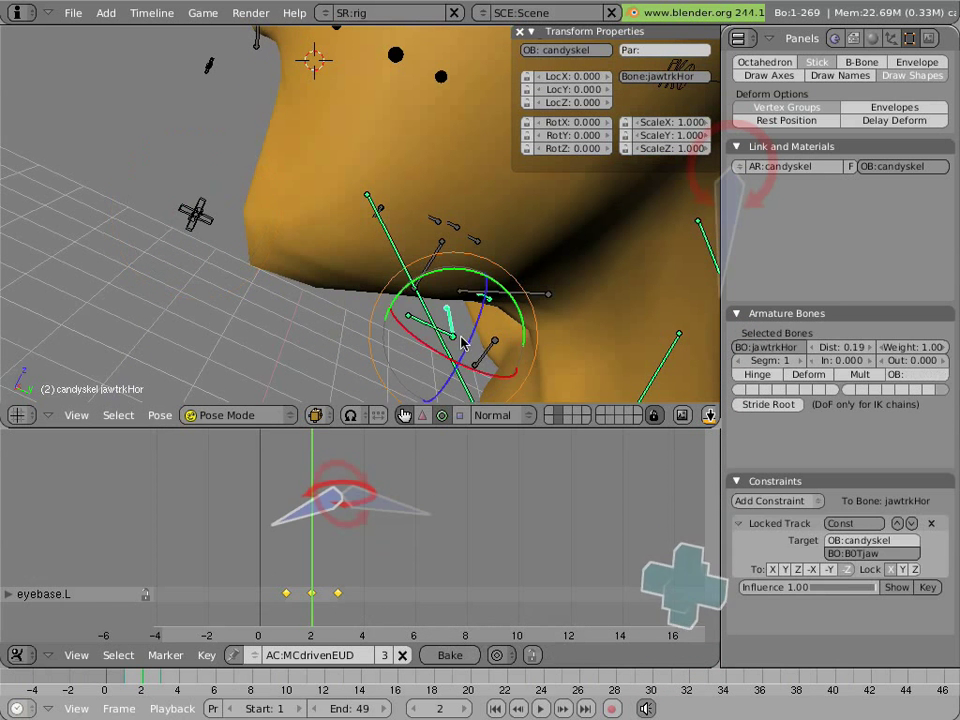
{"action": "right_click", "coordinate": [198, 215]}
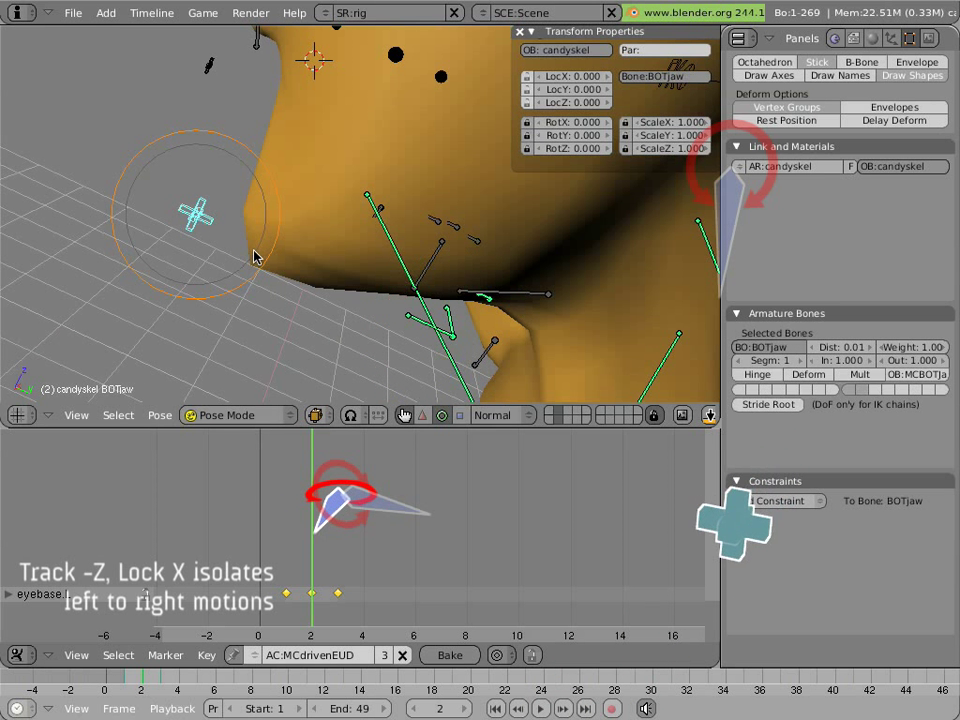
{"action": "key", "text": "g"}
{"action": "key", "text": "x"}
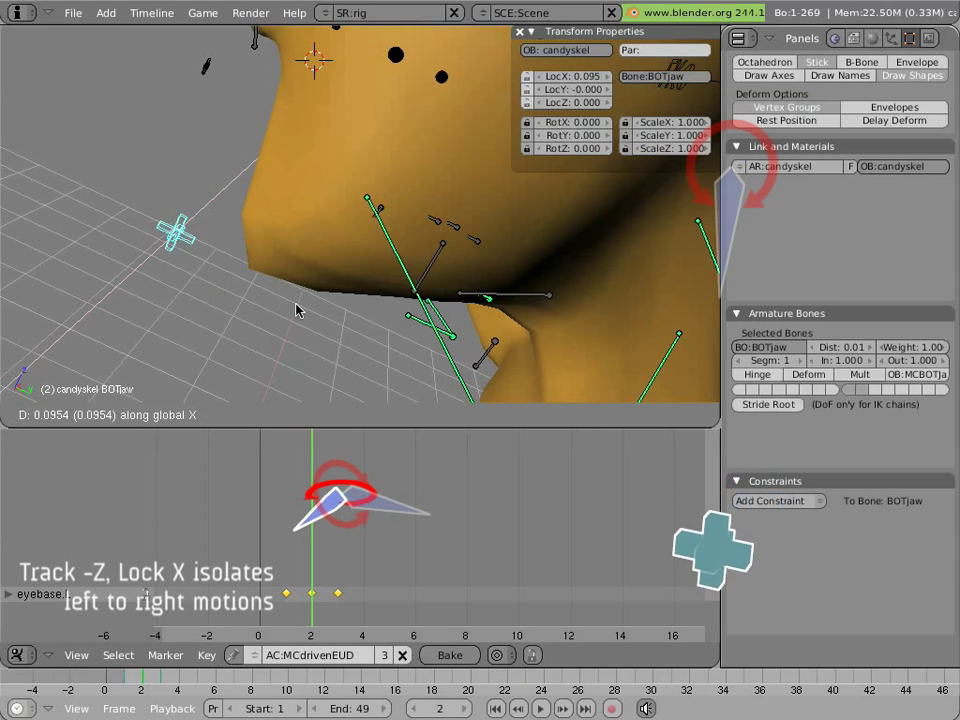
{"action": "right_click", "coordinate": [300, 266]}
{"action": "scroll", "coordinate": [300, 266], "scroll_direction": "down", "scroll_amount": 3}
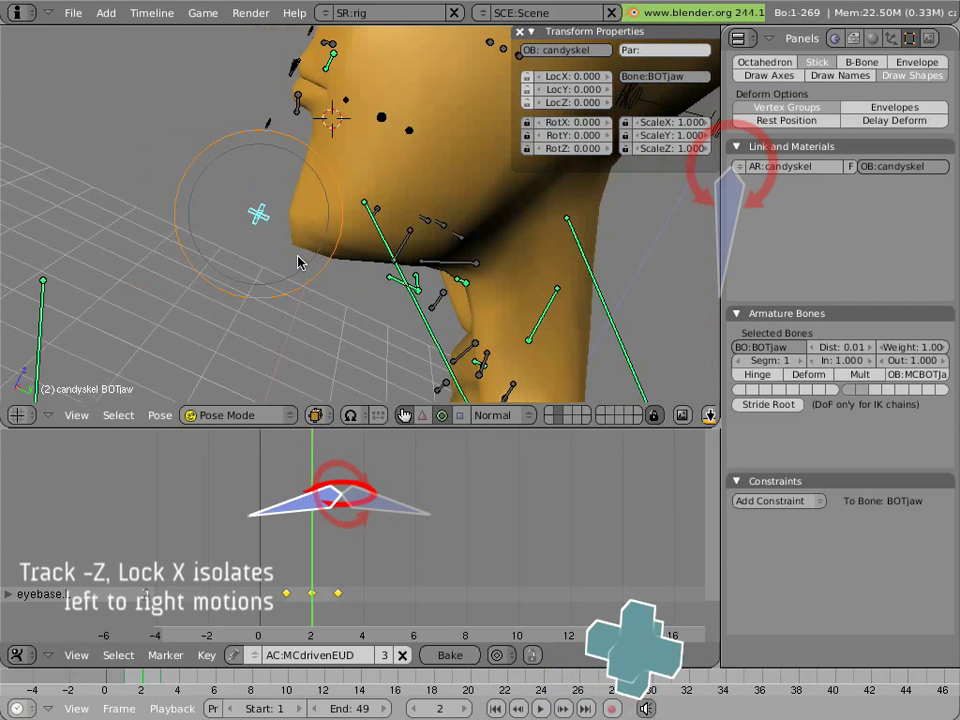
Show the deform bone layer alongside the control layer, identify the jaw, jawfan and BOTjaw bones, and leave only the jaw bone selected.
{"action": "scroll", "coordinate": [784, 210], "scroll_direction": "up", "scroll_amount": 2}
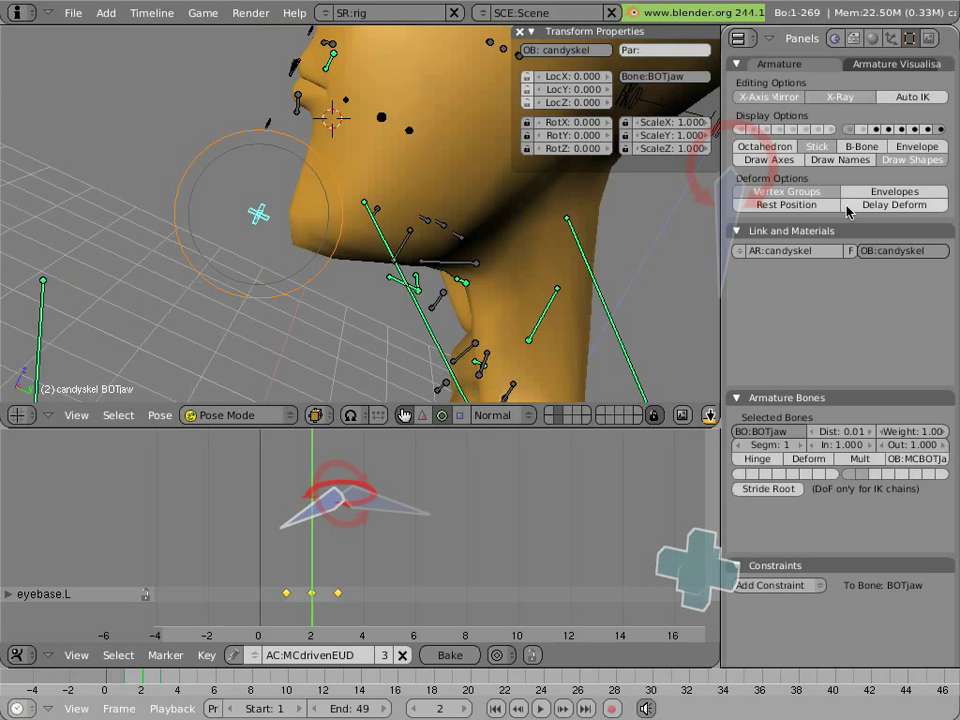
{"action": "left_click", "coordinate": [913, 130]}
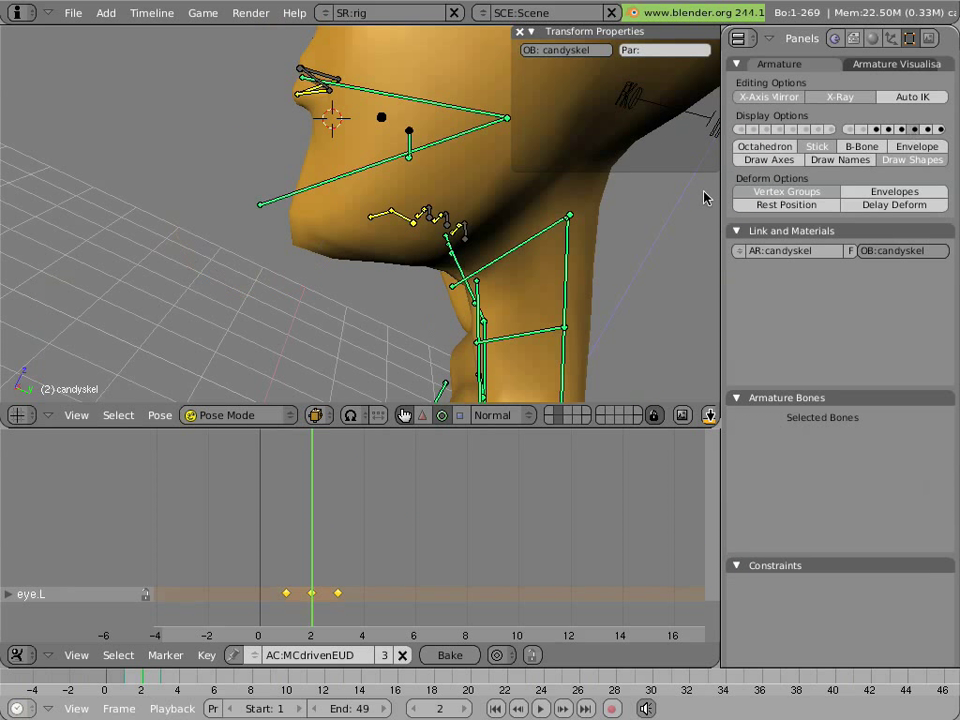
{"action": "right_click", "coordinate": [332, 196]}
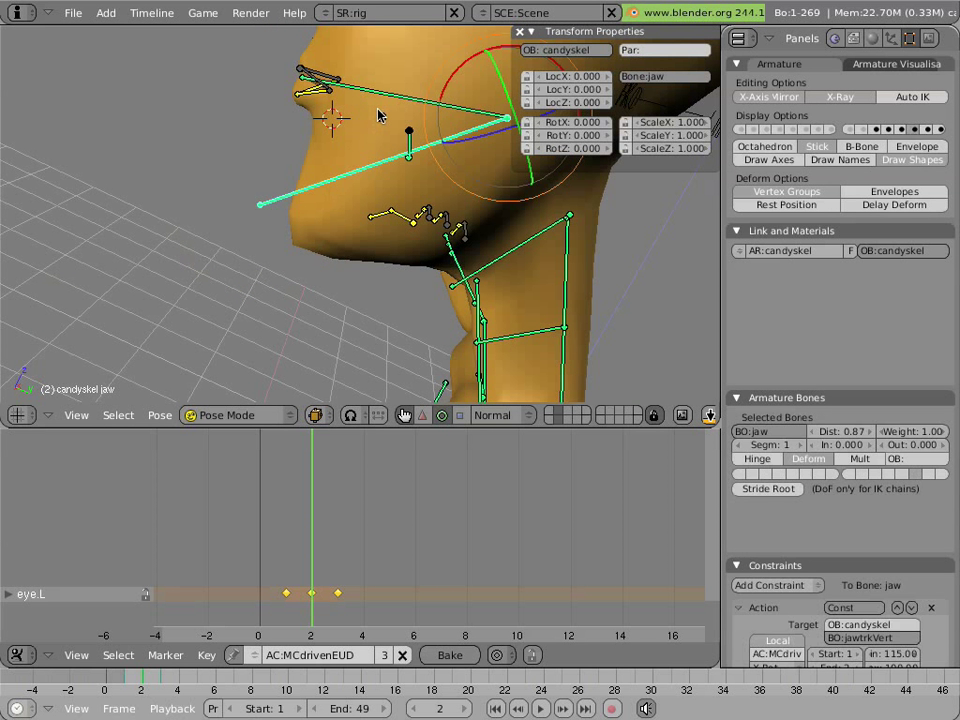
{"action": "right_click", "coordinate": [380, 117], "text": "shift"}
{"action": "right_click", "coordinate": [259, 212], "text": "shift"}
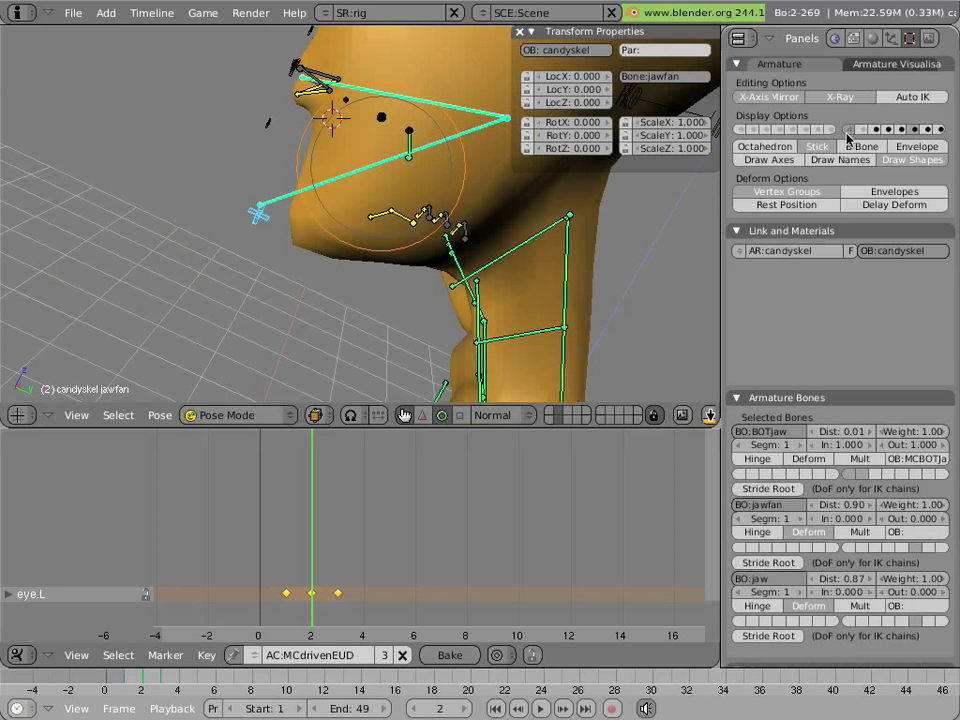
{"action": "right_click", "coordinate": [330, 185]}
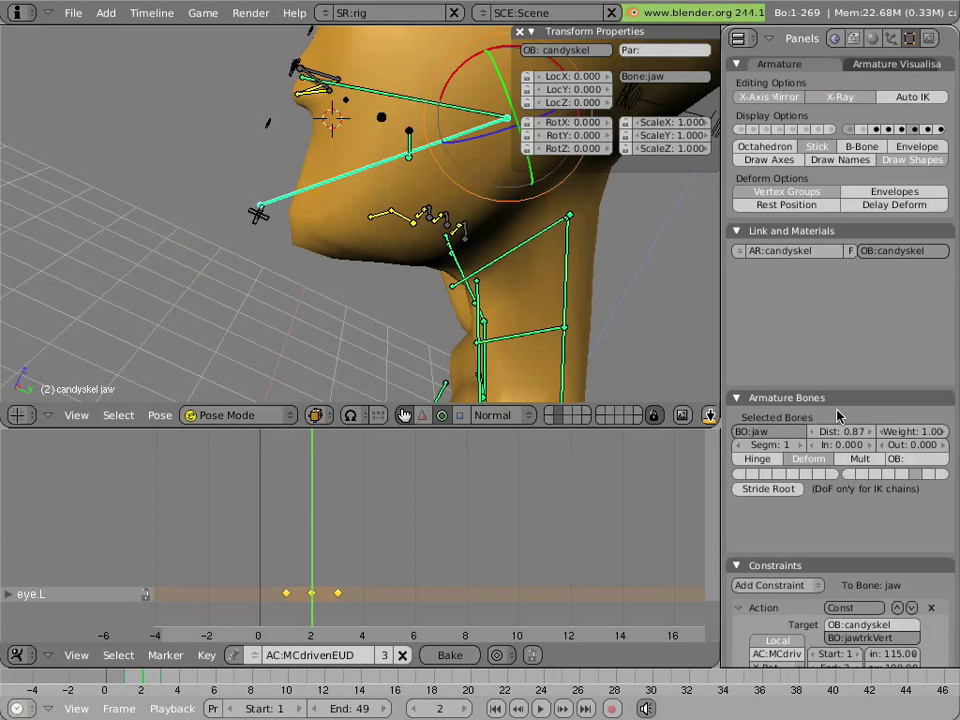
Examine the jaw bone's two Action constraints targeting jawtrkVert, including their action name, frame ranges and rotation limits.
{"action": "scroll", "coordinate": [852, 482], "scroll_direction": "down", "scroll_amount": 6}
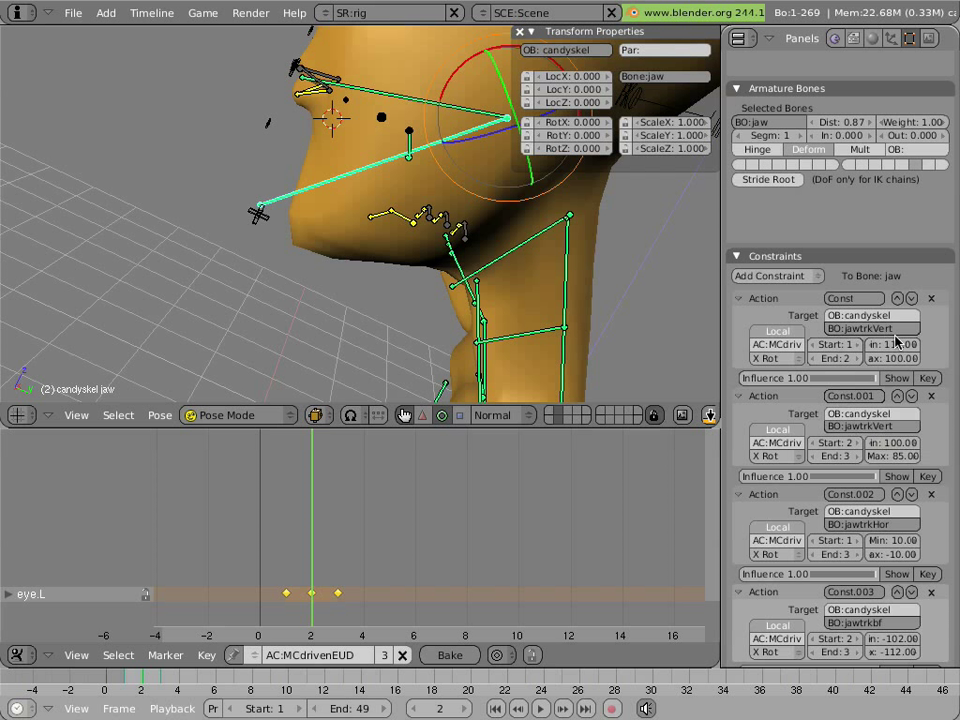
{"action": "left_click", "coordinate": [789, 350]}
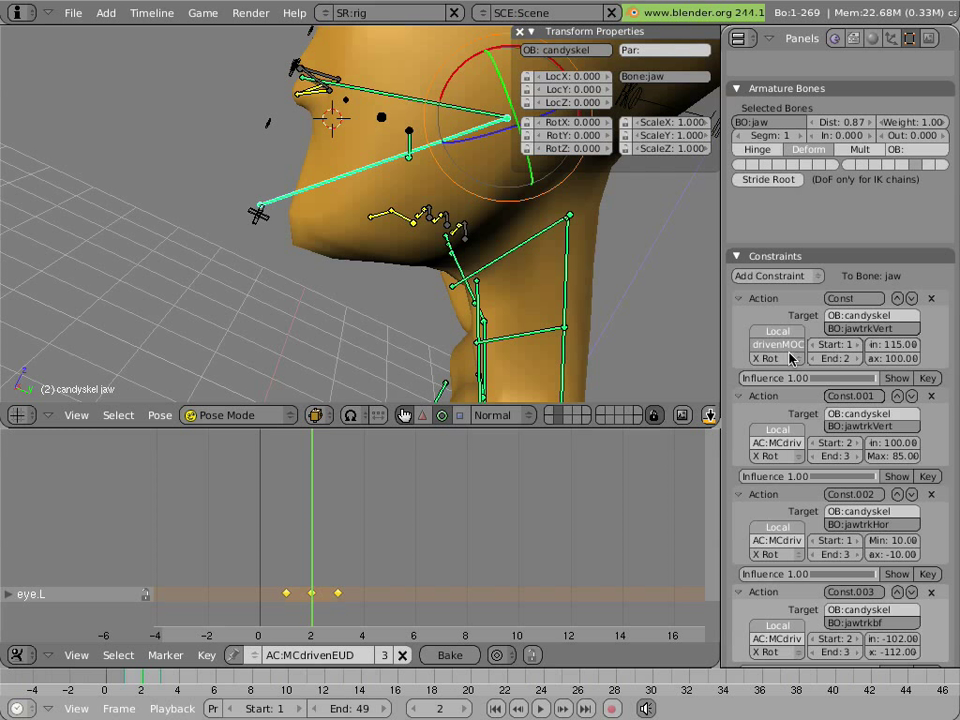
{"action": "key", "text": "Return"}
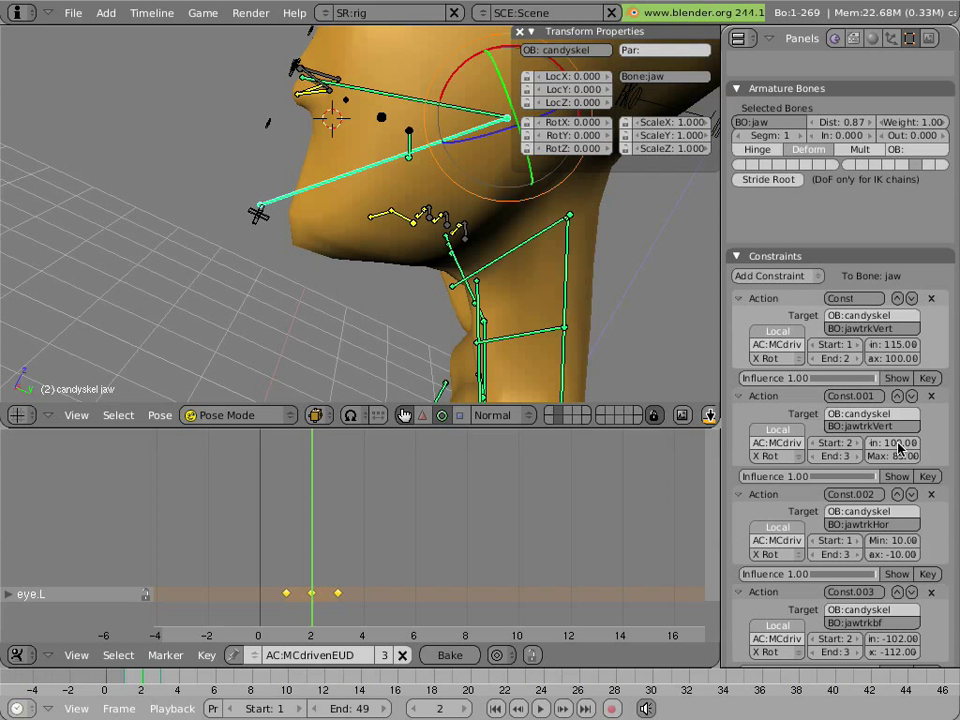
{"action": "left_click", "coordinate": [848, 455]}
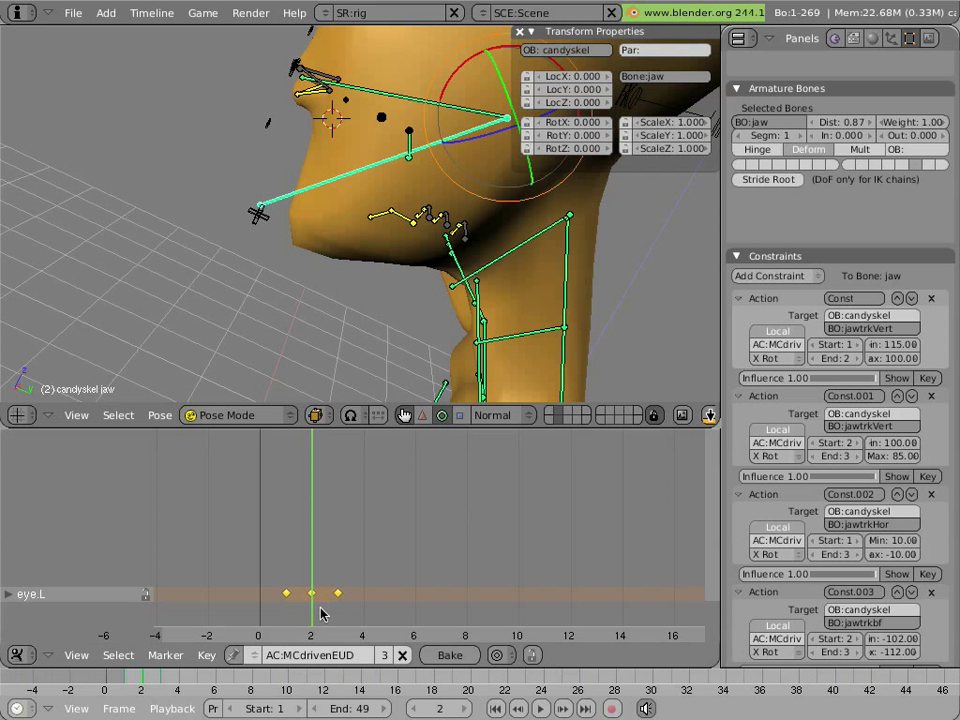
Load the MCdrivenMOC action in the Action Editor and scrub through its jaw and jawfan keyframes.
{"action": "left_click", "coordinate": [252, 656]}
{"action": "left_click", "coordinate": [253, 657]}
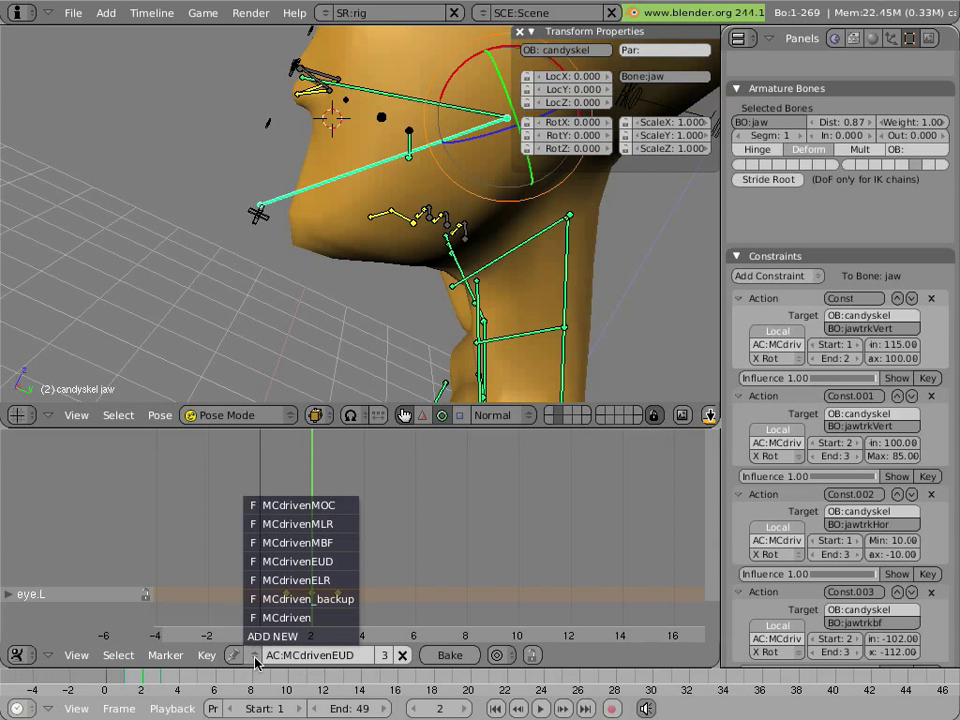
{"action": "left_click", "coordinate": [281, 503]}
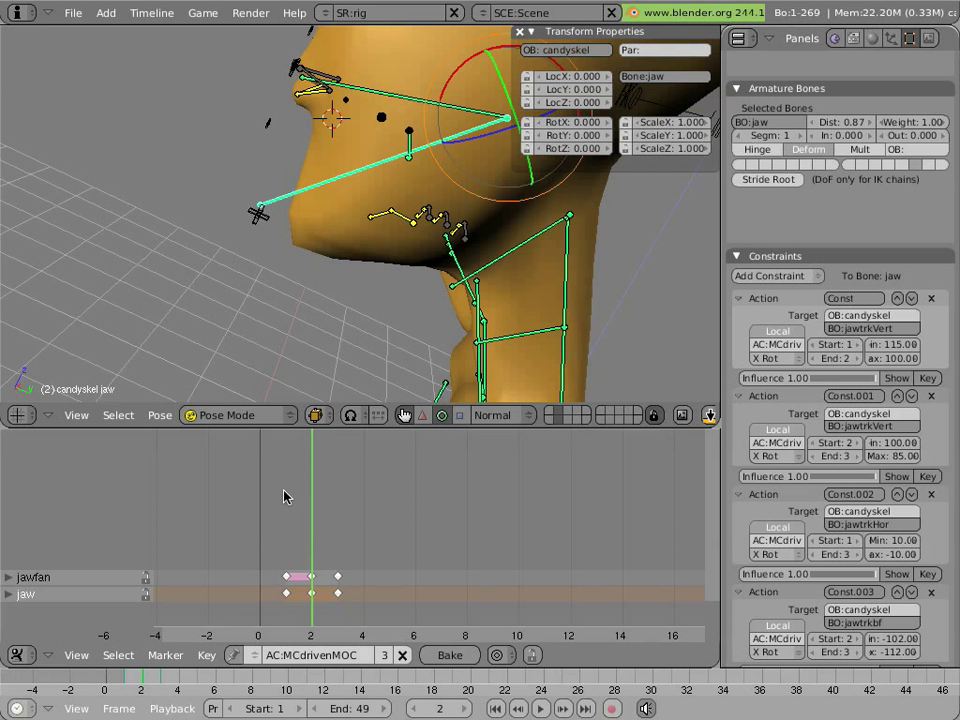
{"action": "left_click_drag", "start_coordinate": [305, 510], "coordinate": [315, 570]}
{"action": "mouse_move", "coordinate": [340, 528]}
{"action": "left_mouse_down"}
{"action": "mouse_move", "coordinate": [364, 531]}
{"action": "mouse_move", "coordinate": [308, 527]}
{"action": "mouse_move", "coordinate": [326, 527]}
{"action": "left_mouse_up"}
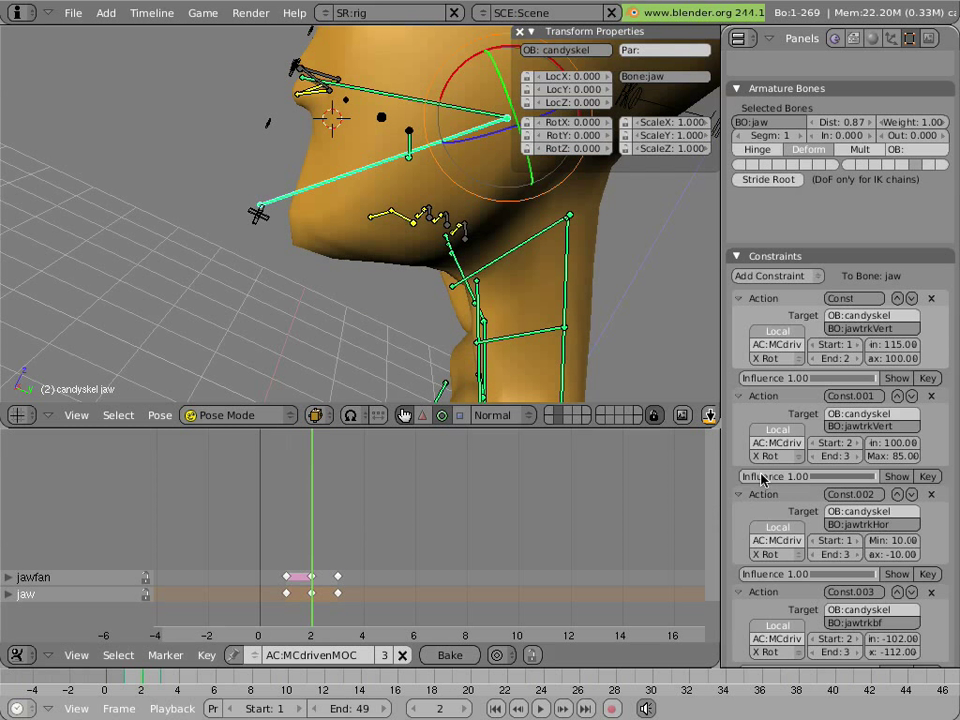
Examine the jaw bone's remaining Action constraints targeting jawtrkHor and jawtrkbf, checking which action the jawtrkHor constraint uses.
{"action": "scroll", "coordinate": [826, 502], "scroll_direction": "down", "scroll_amount": 3}
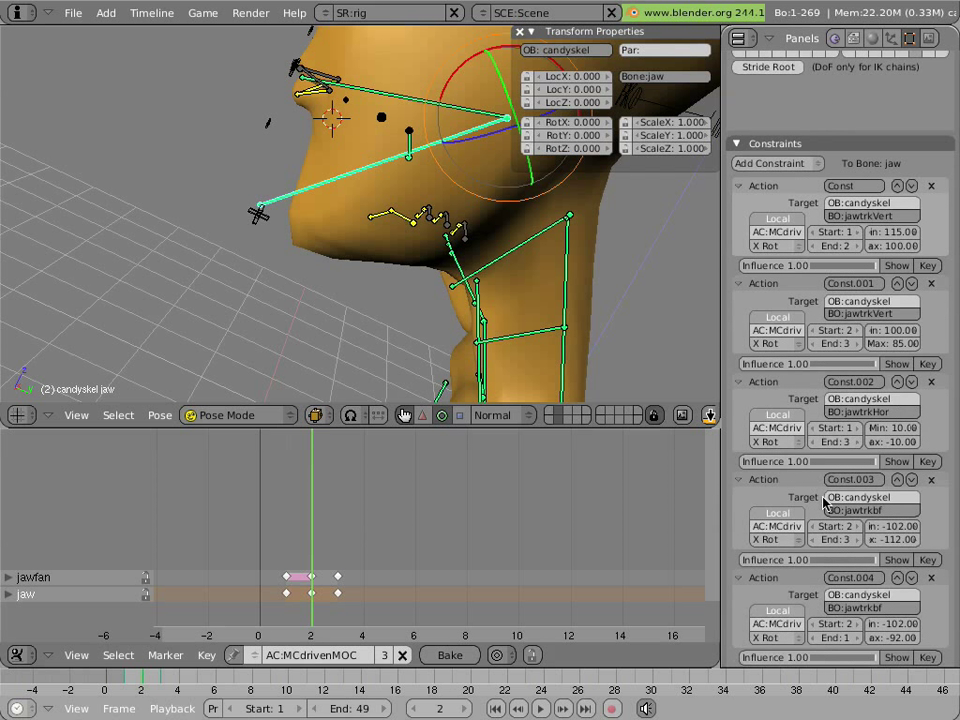
{"action": "scroll", "coordinate": [826, 502], "scroll_direction": "down", "scroll_amount": 1}
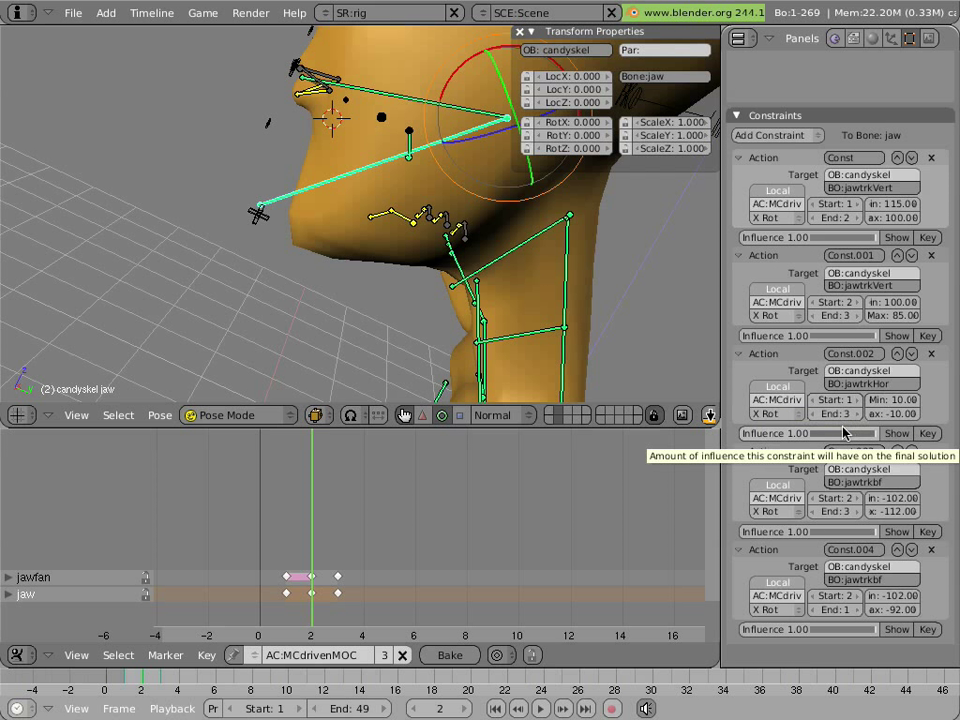
{"action": "left_click", "coordinate": [790, 399]}
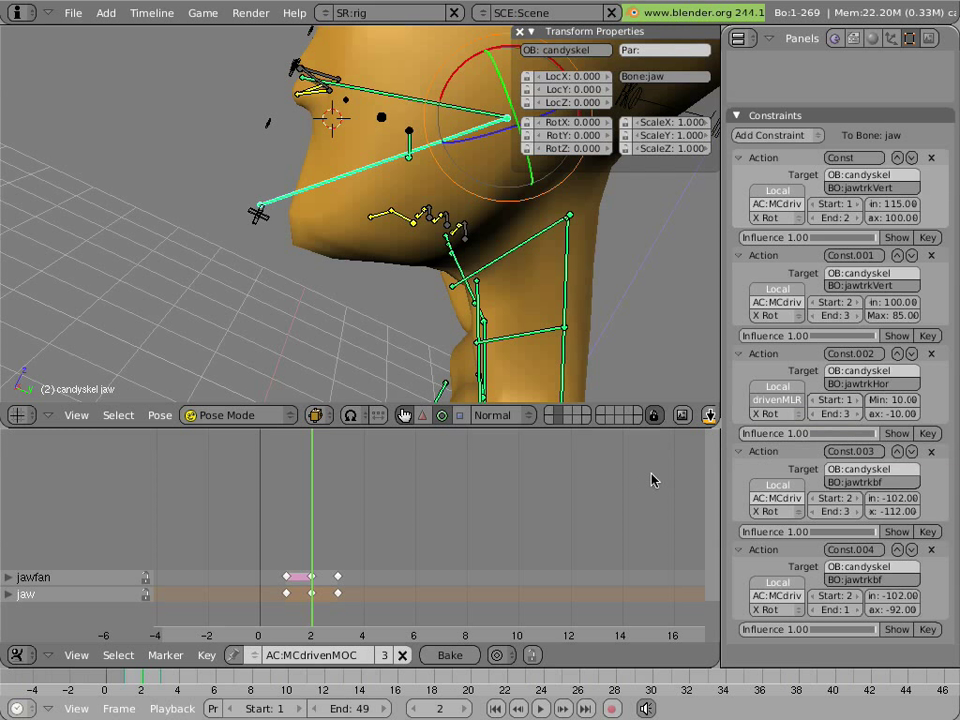
{"action": "key", "text": "Escape"}
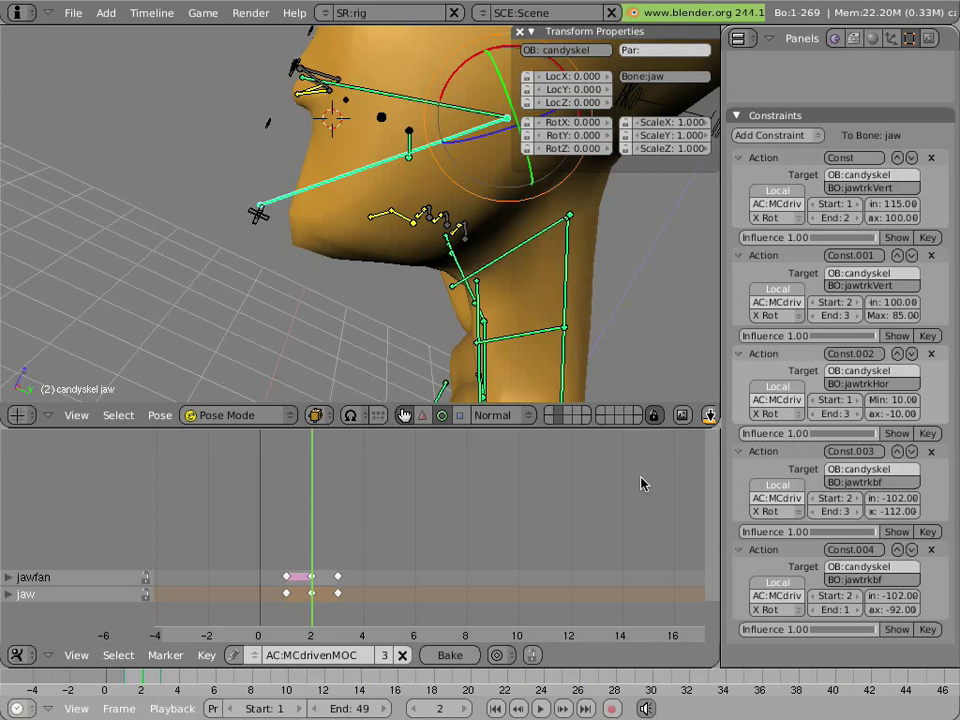
Load the MCdrivenMLR action and scrub through its keyframes while viewing the jaw from the front, finishing on frame 2.
{"action": "left_click", "coordinate": [252, 656]}
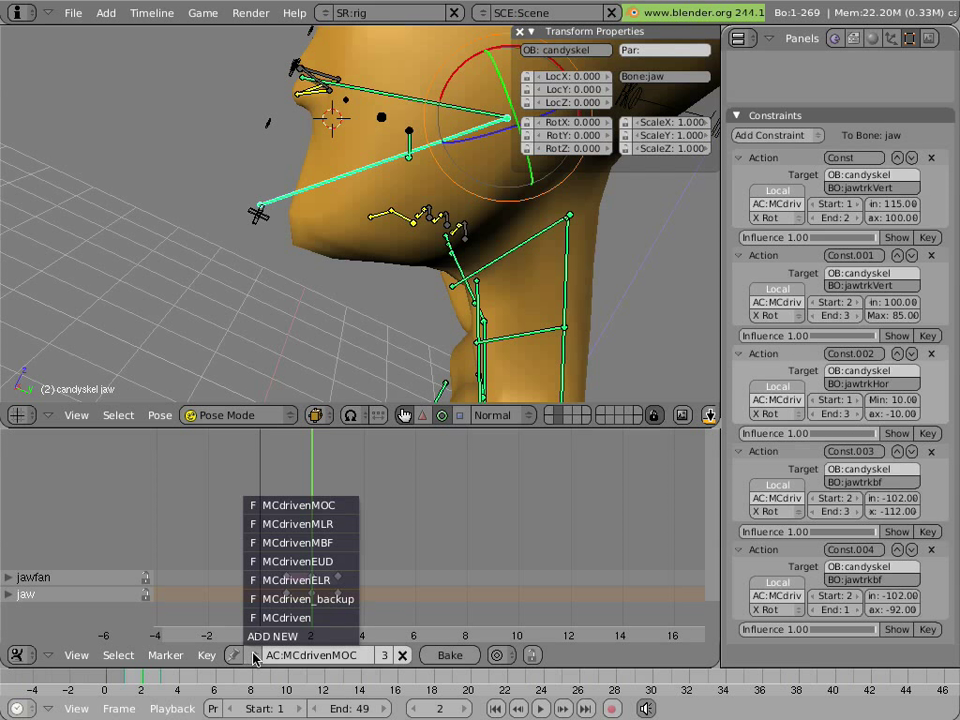
{"action": "left_click", "coordinate": [285, 523]}
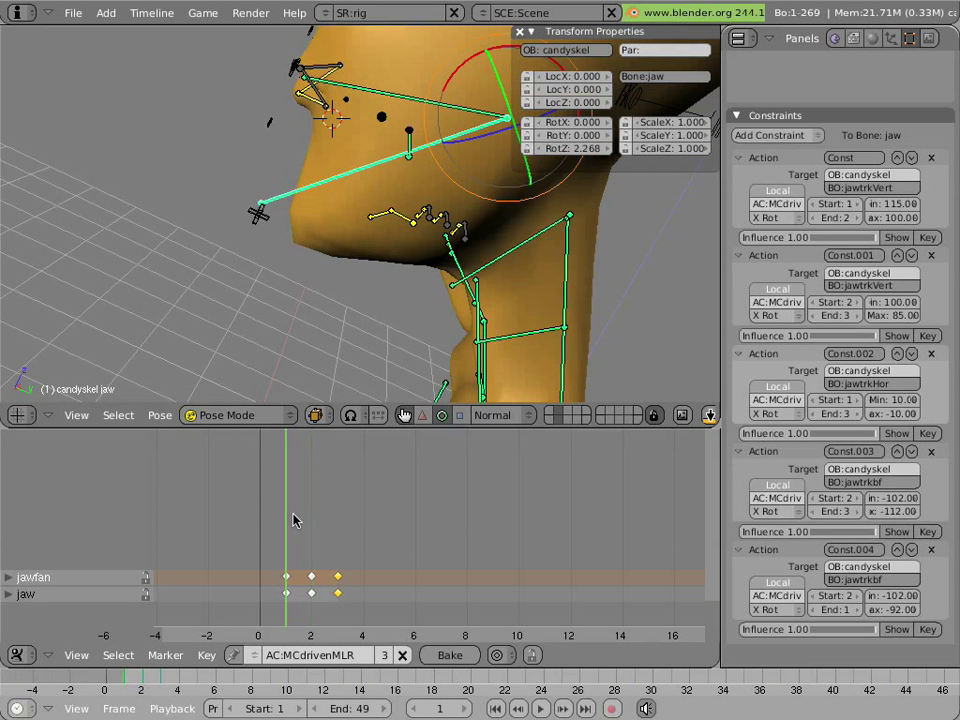
{"action": "middle_click_drag", "start_coordinate": [231, 330], "coordinate": [379, 306]}
{"action": "mouse_move", "coordinate": [311, 467]}
{"action": "left_mouse_down"}
{"action": "mouse_move", "coordinate": [287, 467]}
{"action": "mouse_move", "coordinate": [364, 482]}
{"action": "mouse_move", "coordinate": [297, 478]}
{"action": "left_mouse_up"}
{"action": "key", "text": "Right"}
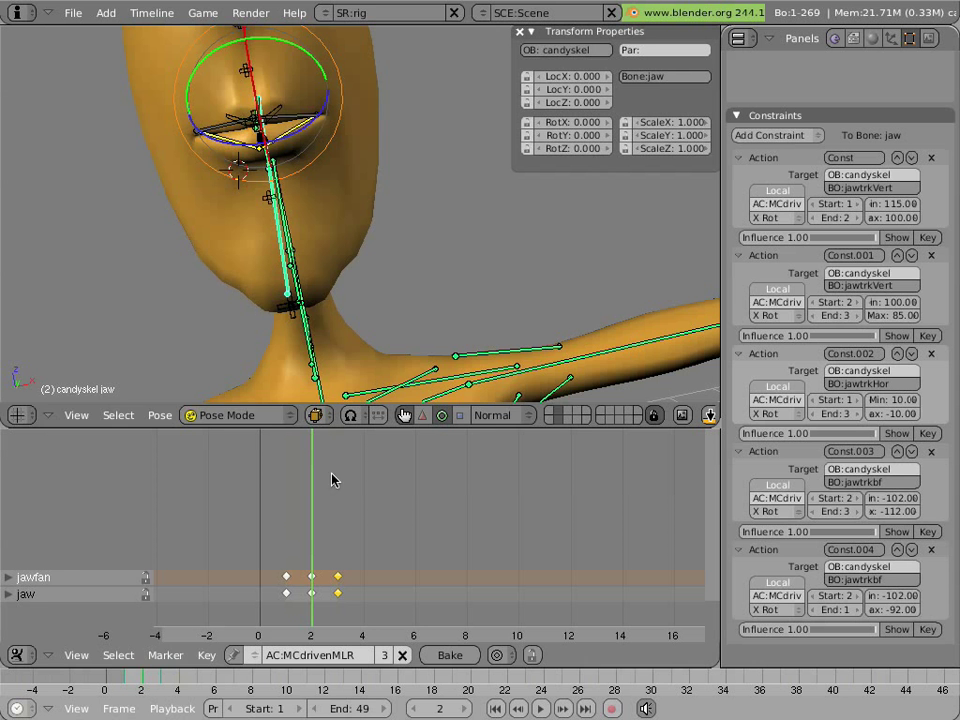
{"action": "middle_click_drag", "start_coordinate": [325, 346], "coordinate": [214, 321]}
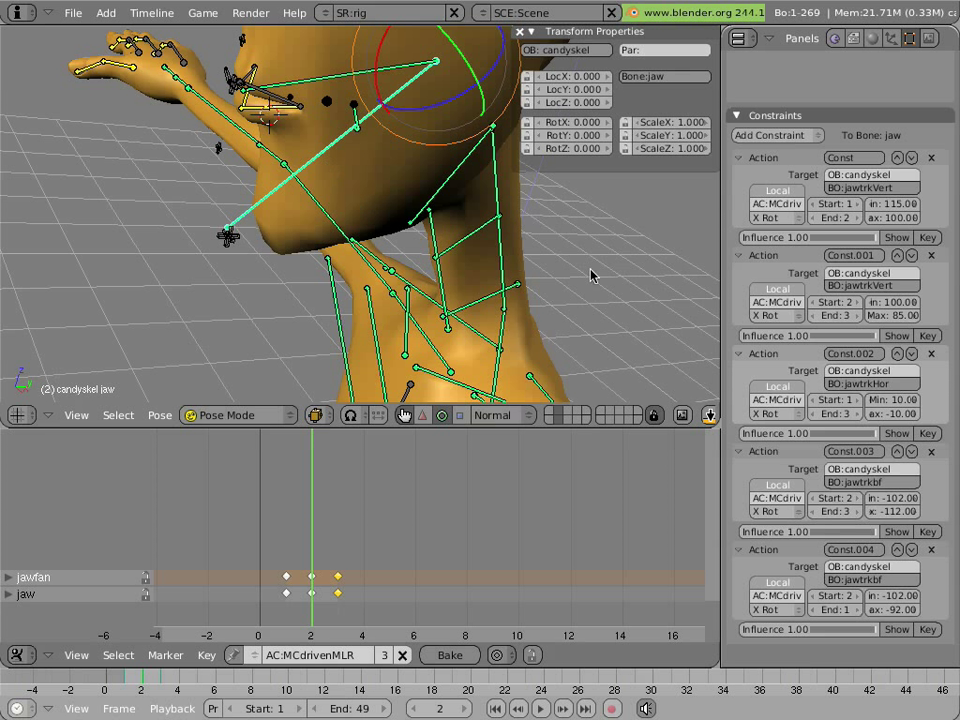
Check the action used by Const.003, load MCdrivenMBF and scrub through its keyframes, then unlink the action from the armature.
{"action": "left_click", "coordinate": [769, 499]}
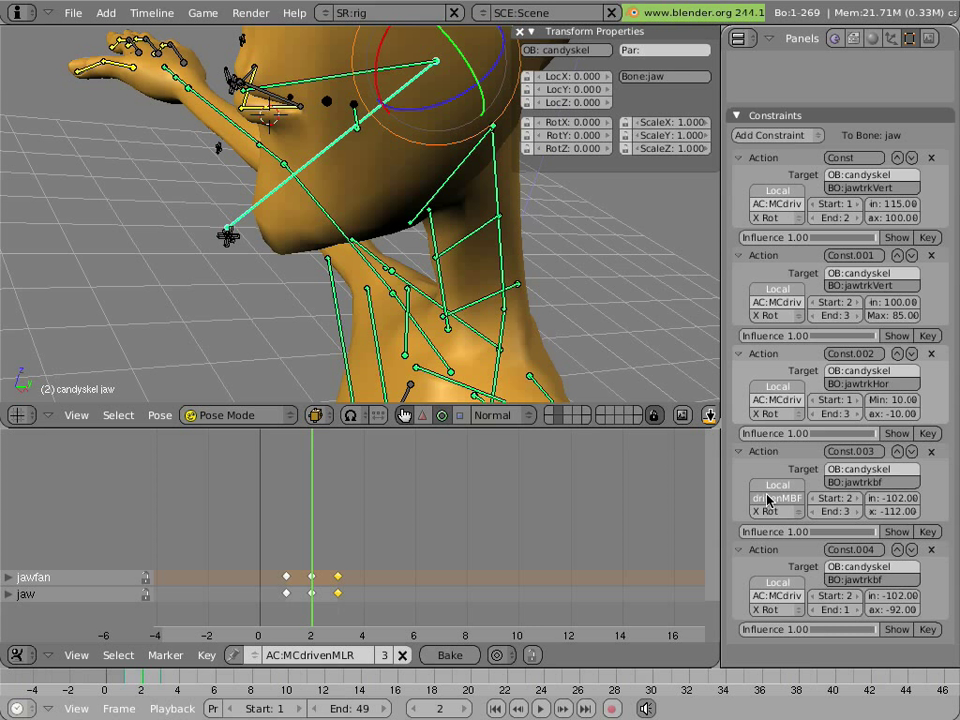
{"action": "left_click", "coordinate": [256, 655]}
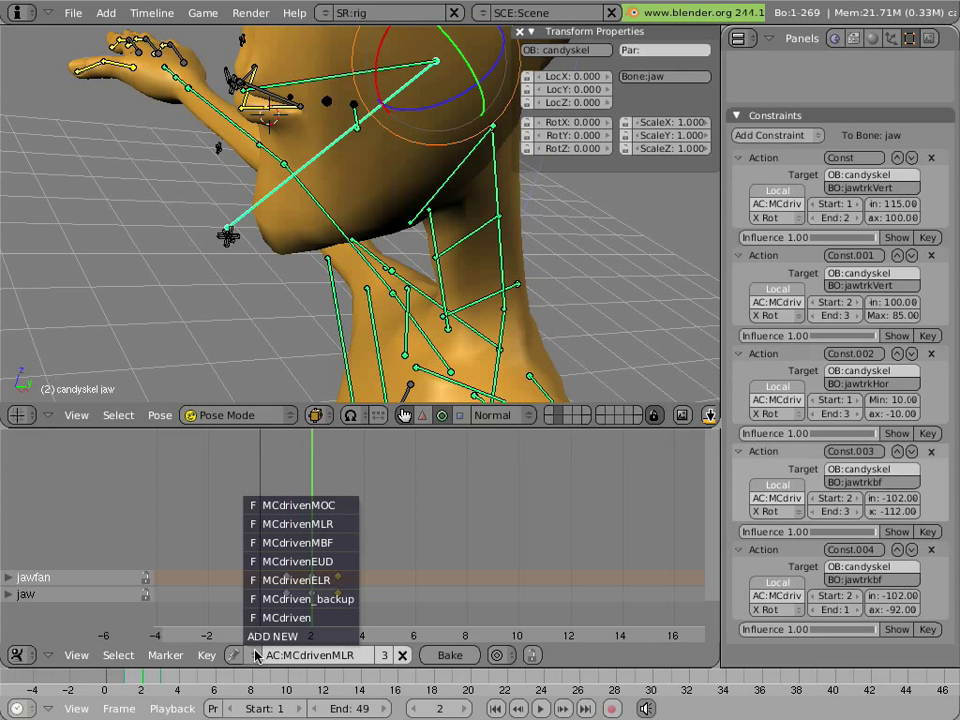
{"action": "left_click", "coordinate": [281, 542]}
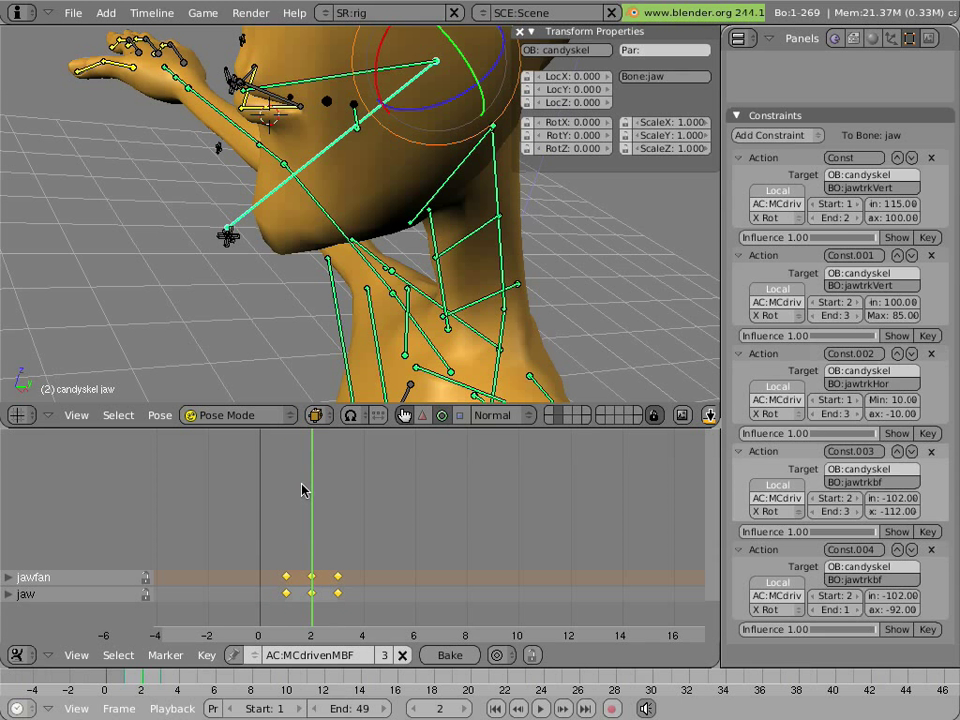
{"action": "left_click_drag", "start_coordinate": [303, 490], "coordinate": [330, 500]}
{"action": "left_click", "coordinate": [402, 656]}
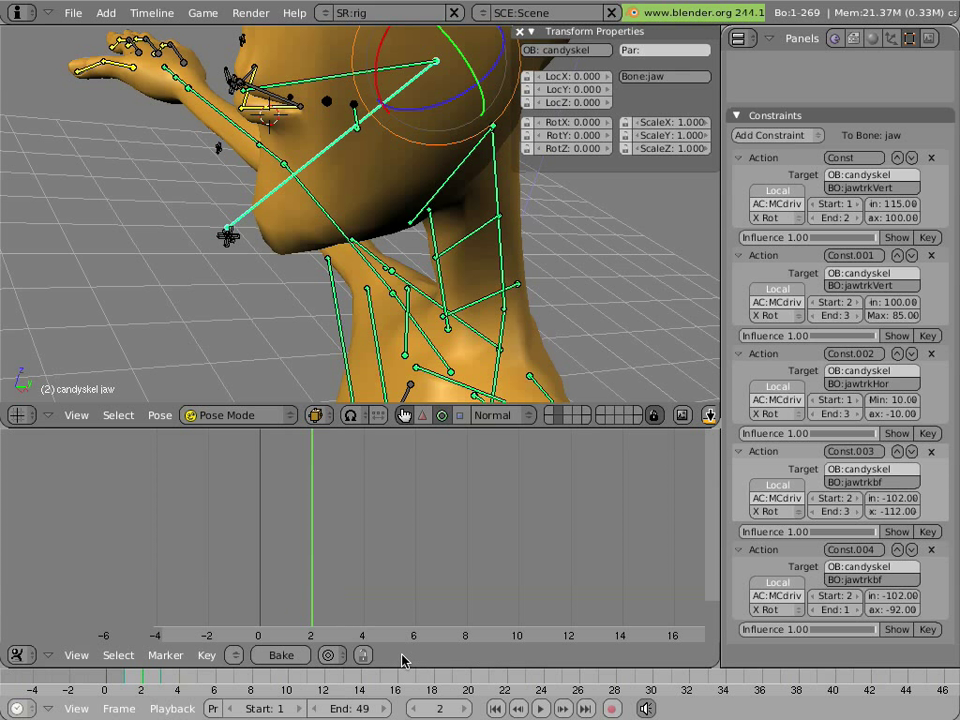
Examine the jawfan bone's Action constraints, and test the BOTjaw control with a cancelled free move in side view.
{"action": "right_click", "coordinate": [308, 94]}
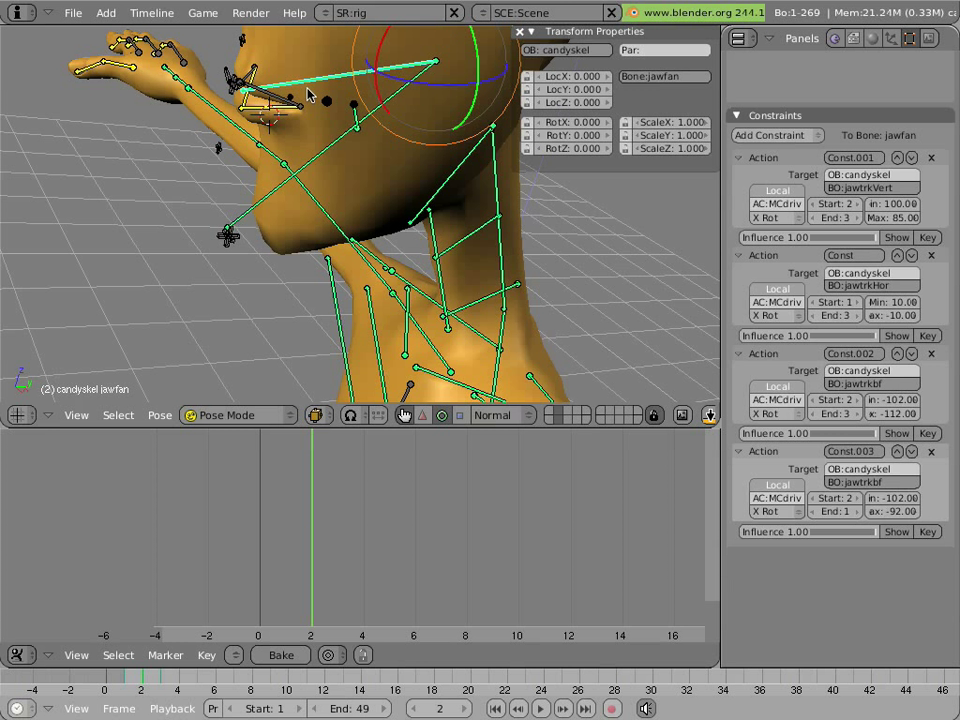
{"action": "key", "text": "KP_3"}
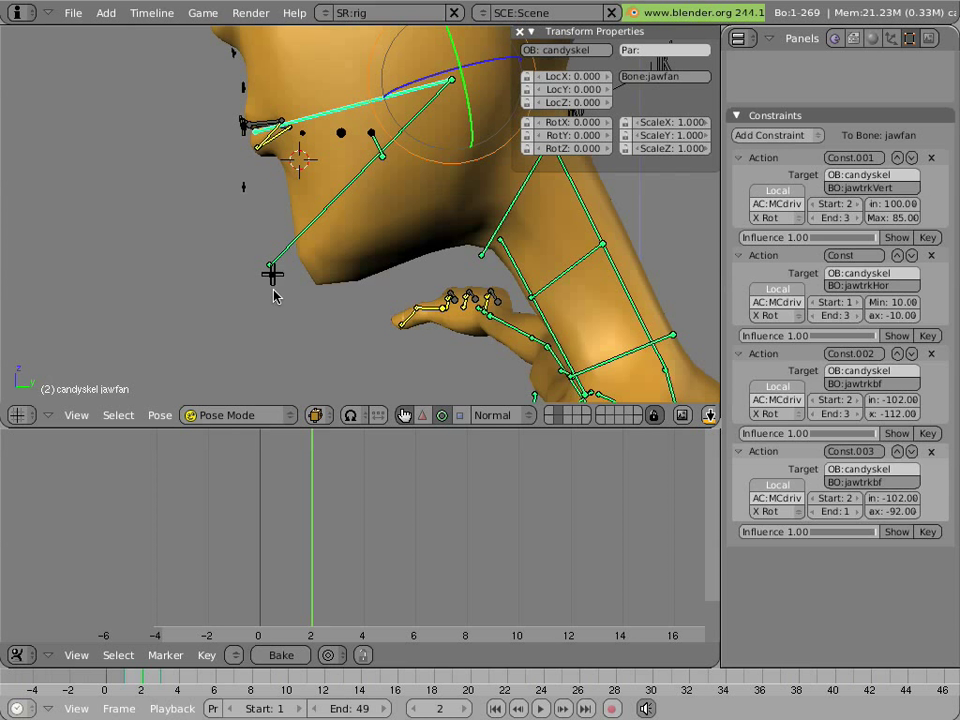
{"action": "right_click", "coordinate": [272, 275]}
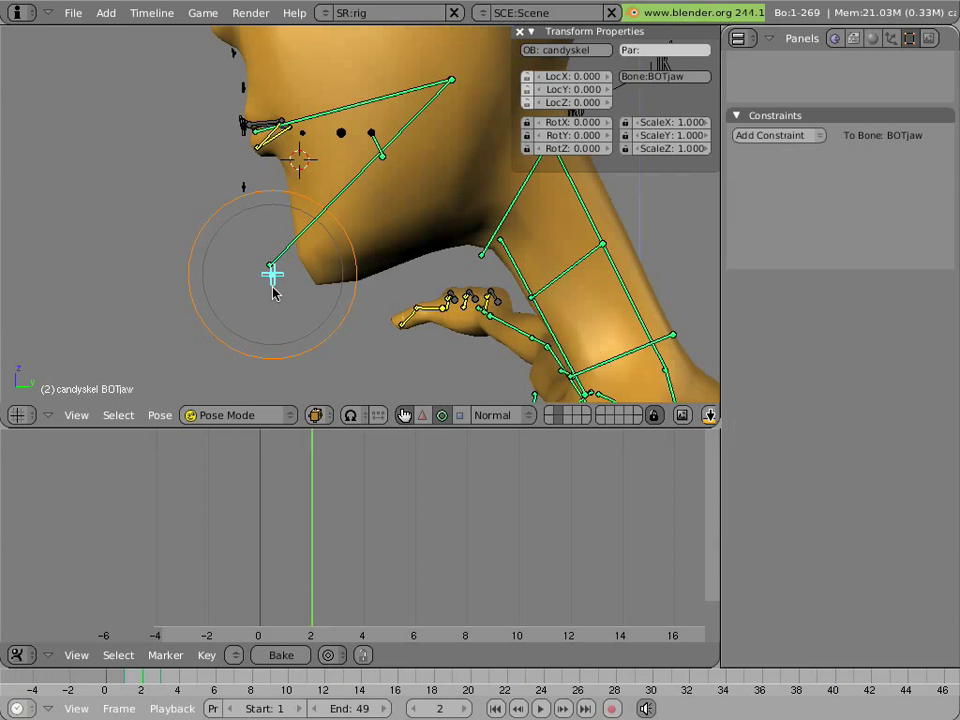
{"action": "key", "text": "g"}
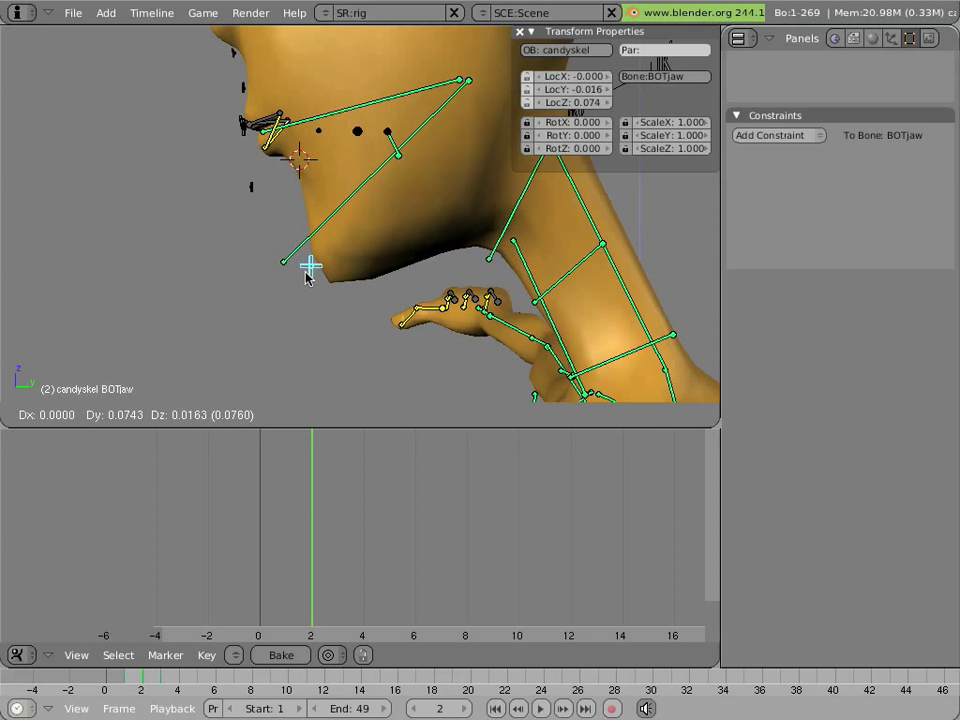
{"action": "right_click", "coordinate": [310, 276]}
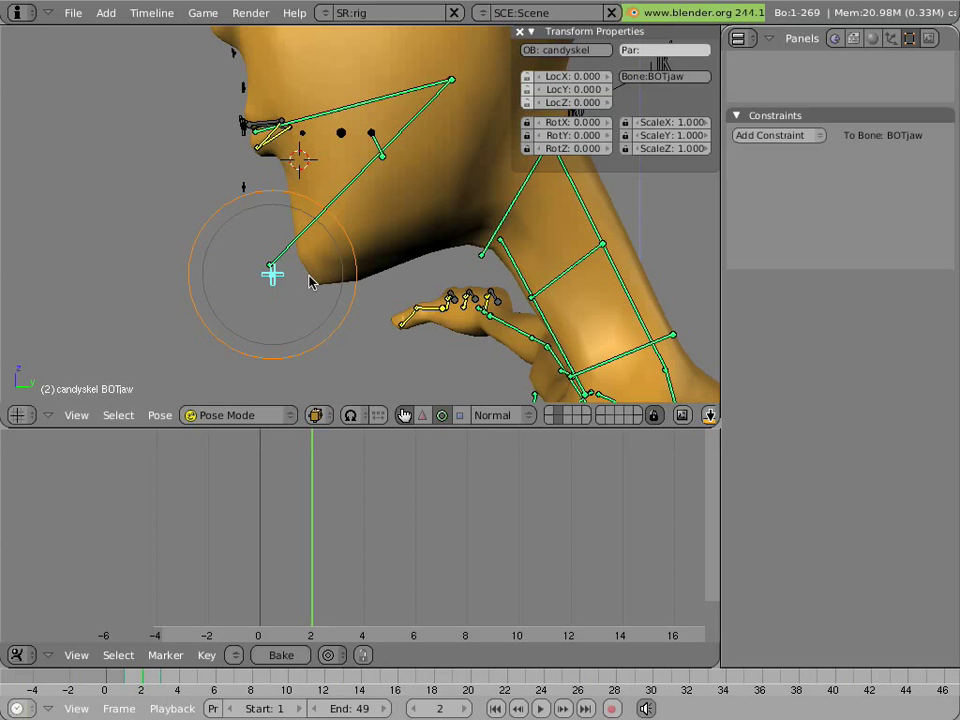
Viewing the face from the front, move the BOTjaw control down to a LocY of about 0.085 to open the mouth.
{"action": "middle_click_drag", "start_coordinate": [160, 212], "coordinate": [313, 212]}
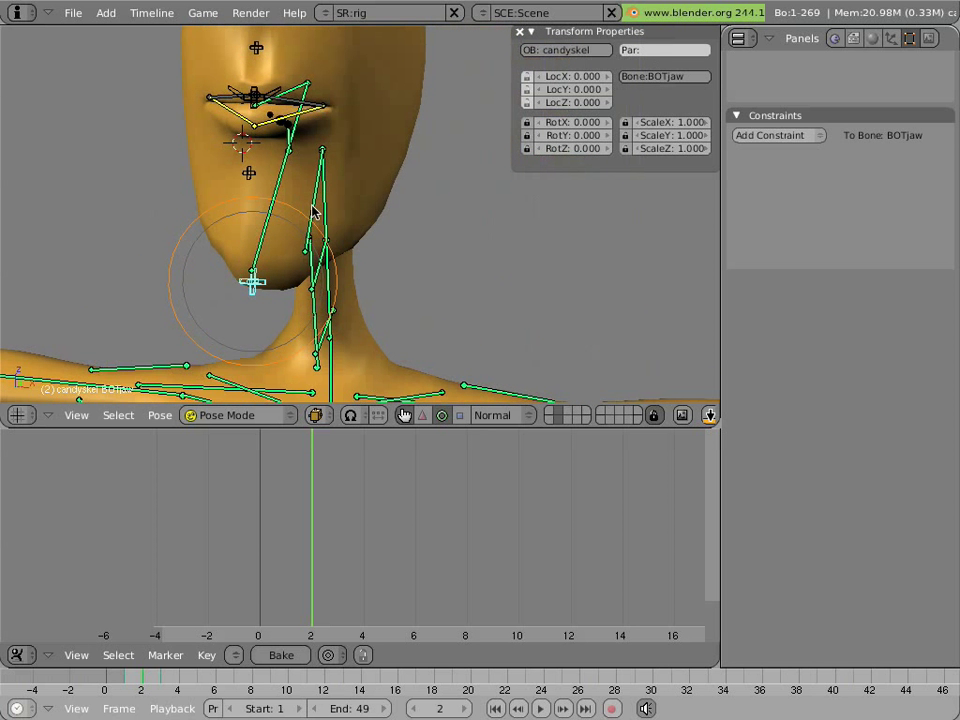
{"action": "scroll", "coordinate": [282, 226], "scroll_direction": "up", "scroll_amount": 3}
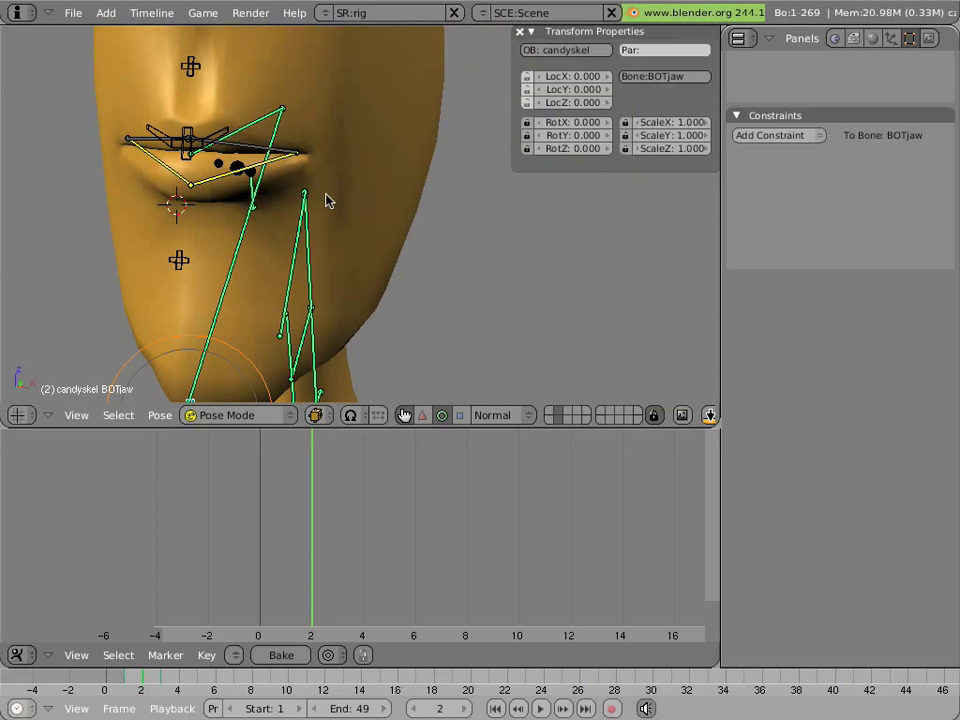
{"action": "scroll", "coordinate": [330, 199], "scroll_direction": "down", "scroll_amount": 2}
{"action": "key", "text": "g"}
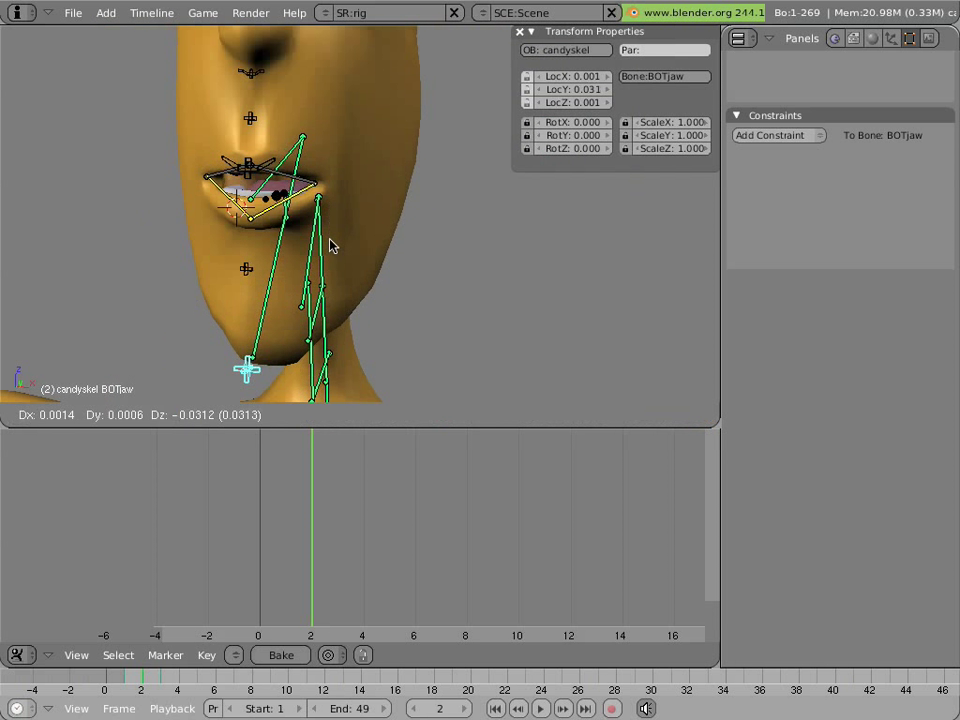
{"action": "left_click", "coordinate": [330, 248]}
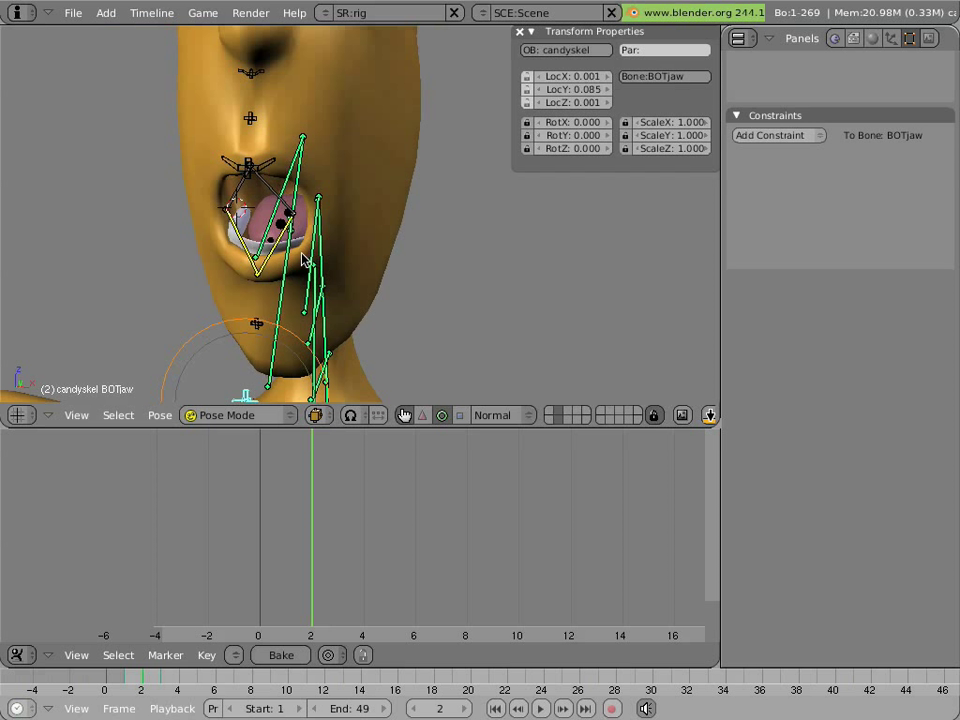
Set the armature's bone display type to Octahedron.
{"action": "scroll", "coordinate": [842, 157], "scroll_direction": "up", "scroll_amount": 15}
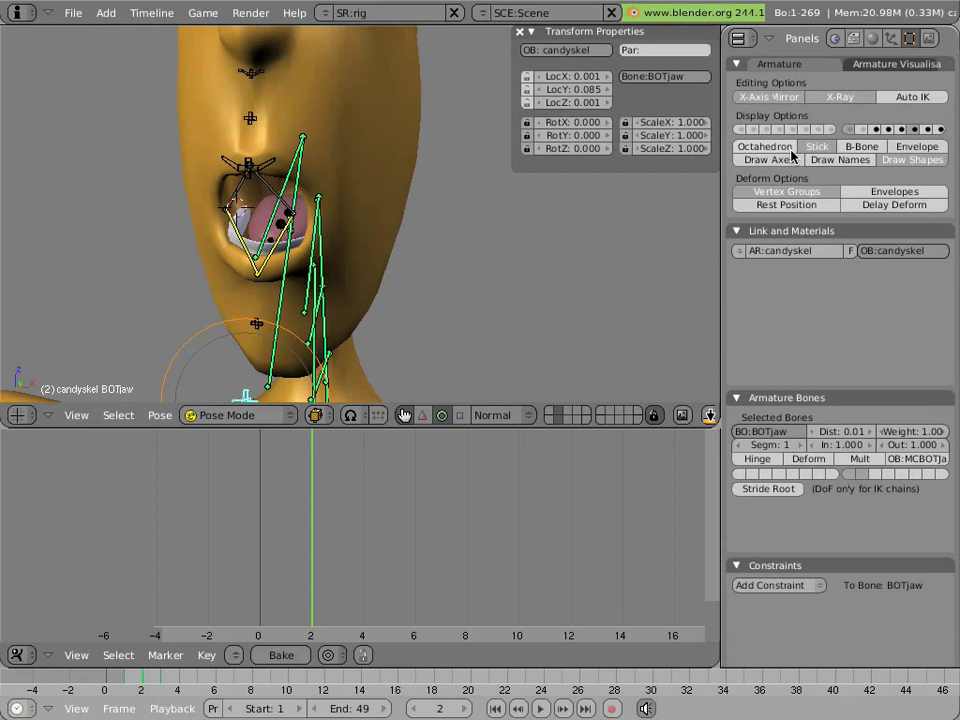
{"action": "left_click", "coordinate": [786, 148]}
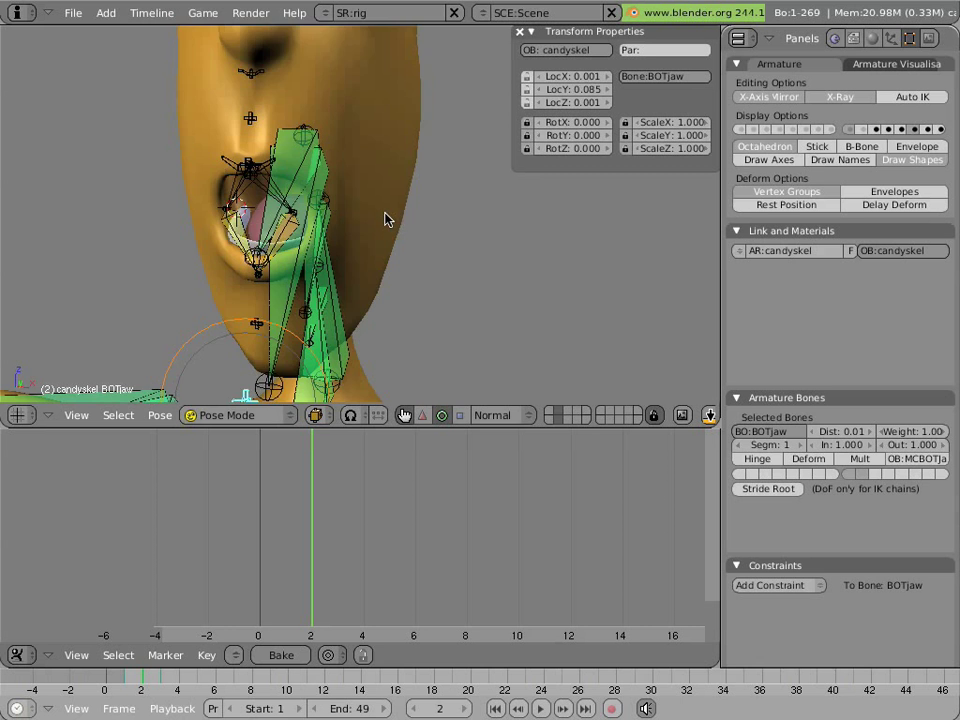
Inspect the lip.lower.L, lip.upper.L and jawfan bones around the open mouth by selecting each in turn.
{"action": "scroll", "coordinate": [385, 219], "scroll_direction": "up", "scroll_amount": 5}
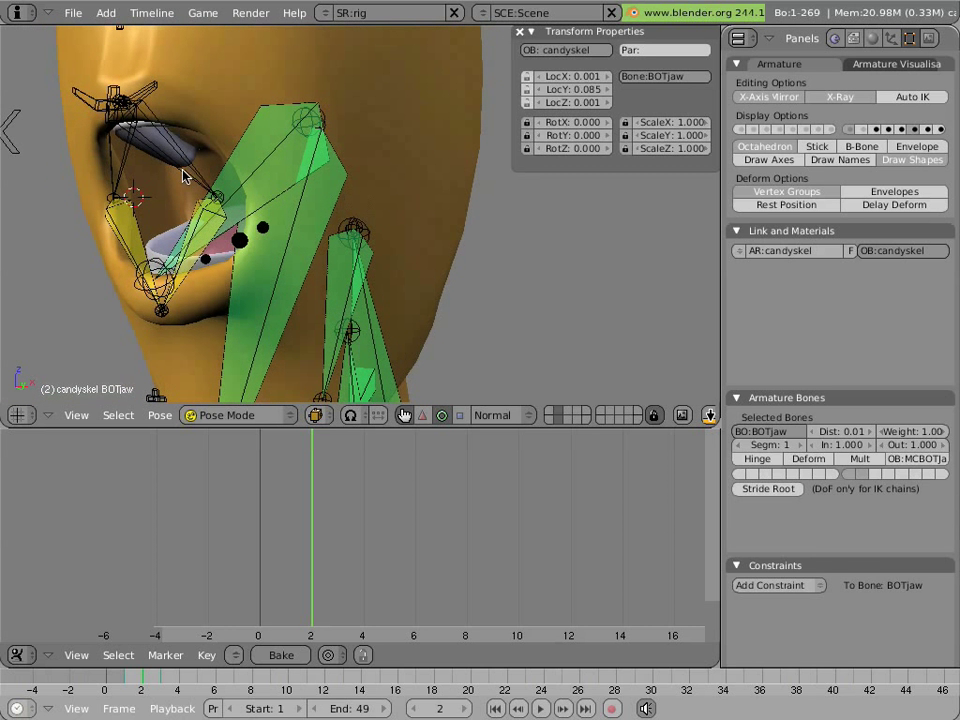
{"action": "right_click", "coordinate": [197, 201]}
{"action": "right_click", "coordinate": [204, 212]}
{"action": "right_click", "coordinate": [204, 212]}
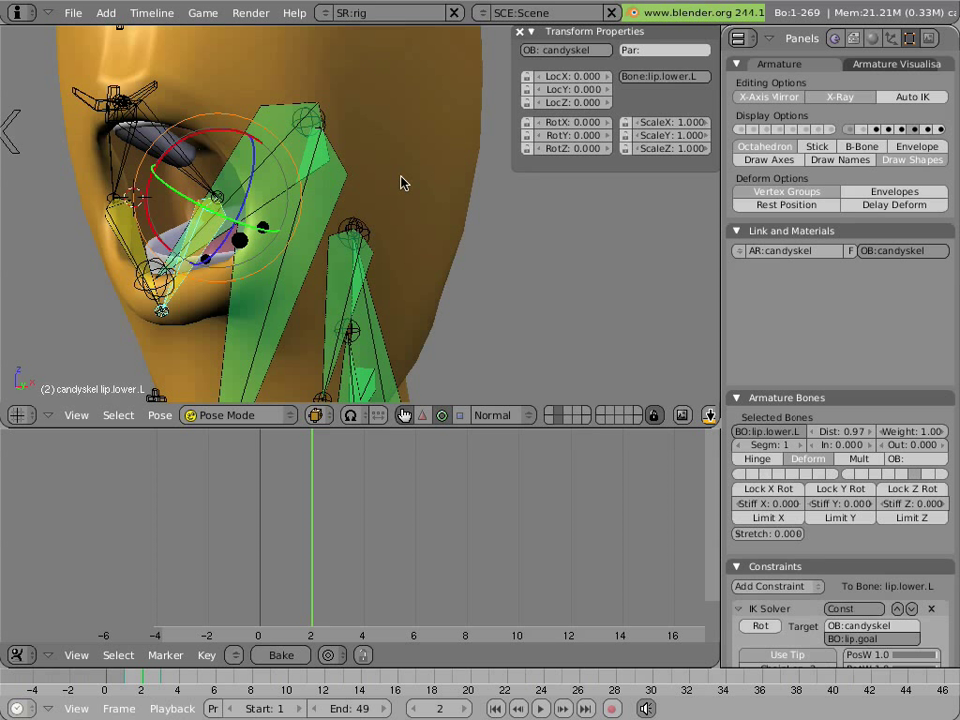
{"action": "right_click", "coordinate": [163, 123]}
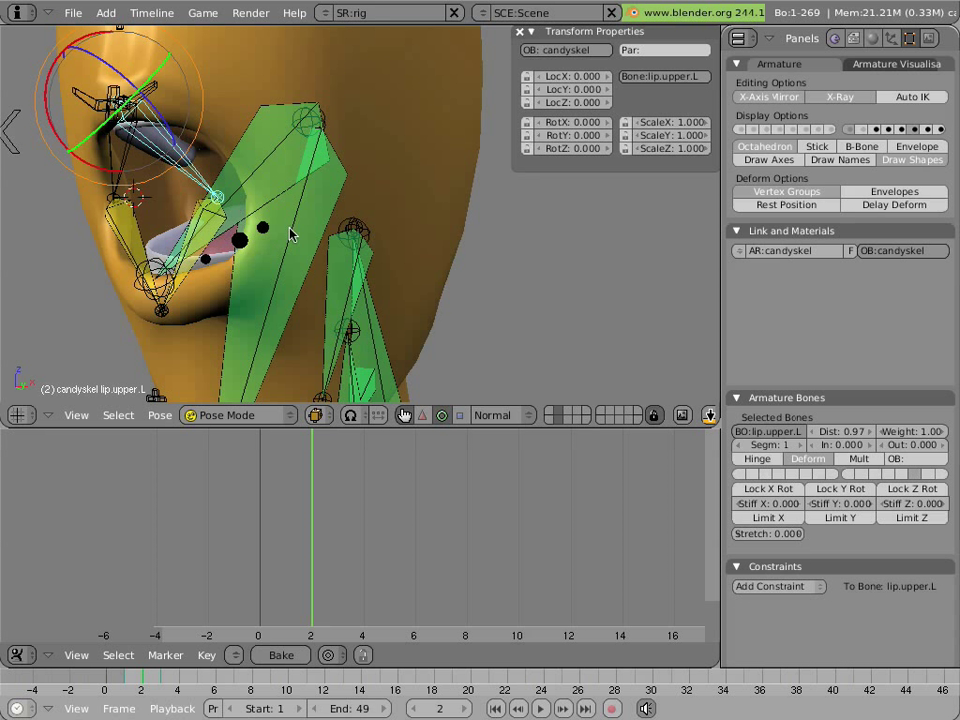
{"action": "right_click", "coordinate": [183, 268]}
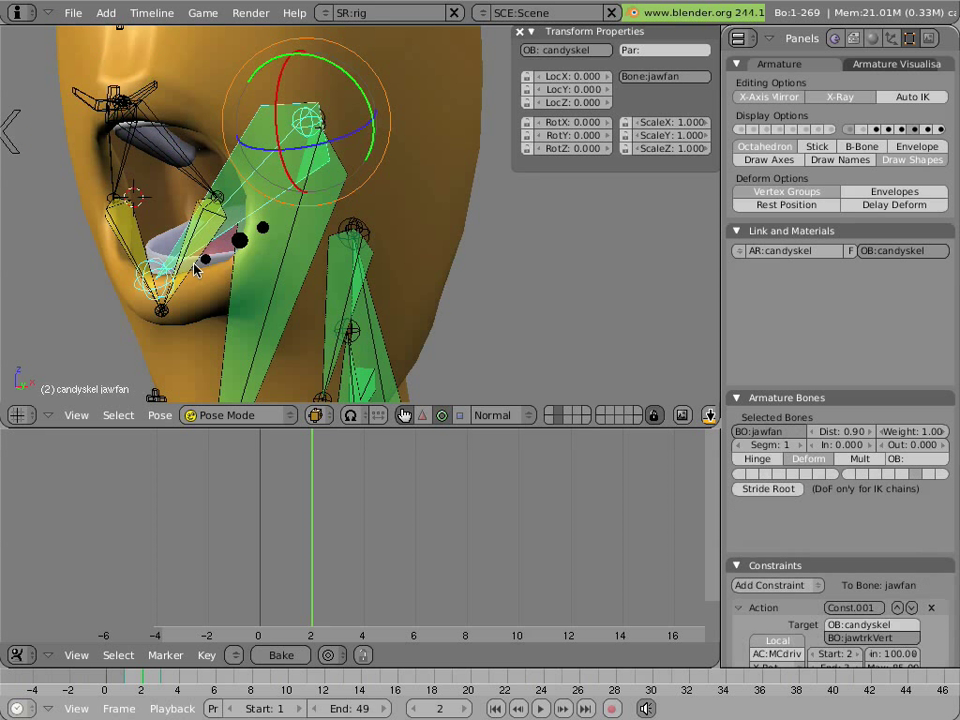
{"action": "right_click", "coordinate": [149, 198]}
{"action": "right_click", "coordinate": [272, 176]}
Show the armature's last bone layer as well and try moving the lip.goal bone below the lower lip.
{"action": "left_click", "coordinate": [940, 130], "text": "shift"}
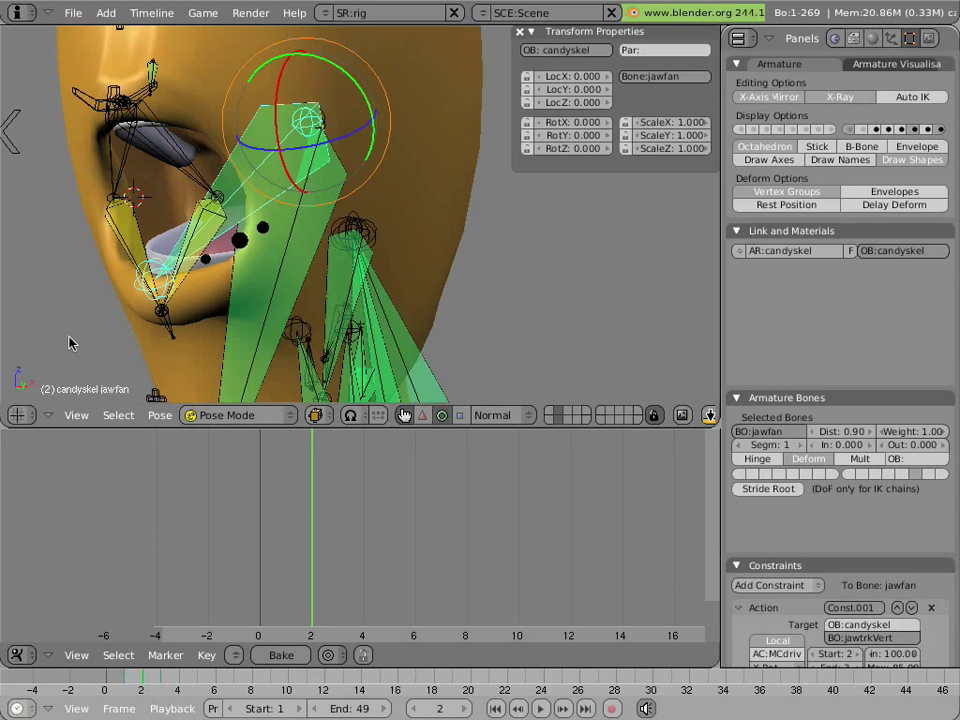
{"action": "right_click", "coordinate": [168, 332]}
{"action": "key", "text": "g"}
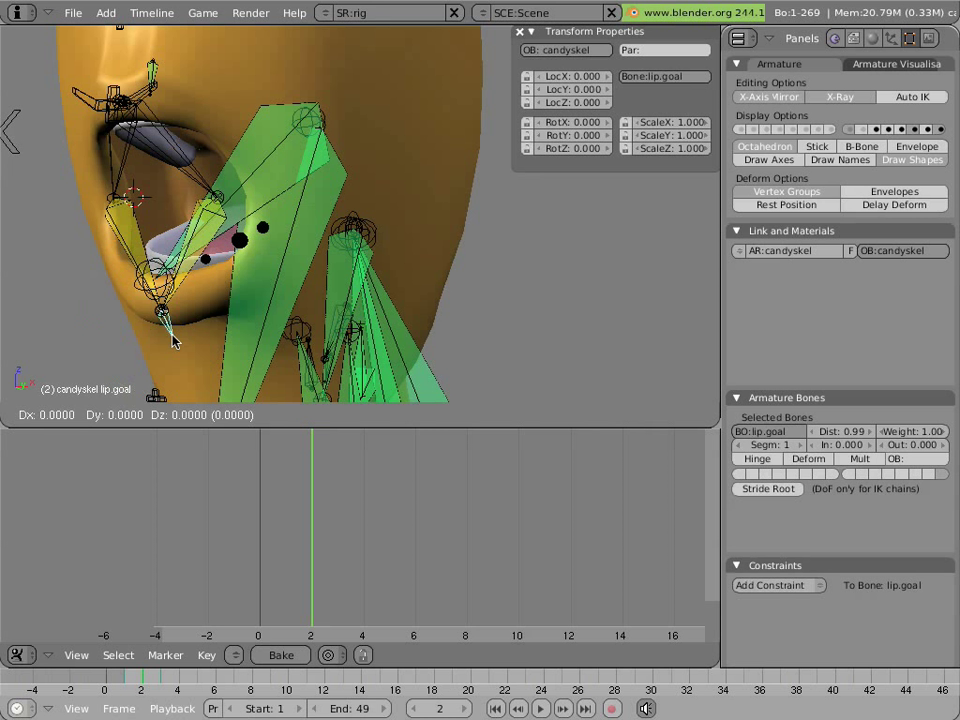
{"action": "right_click", "coordinate": [162, 297]}
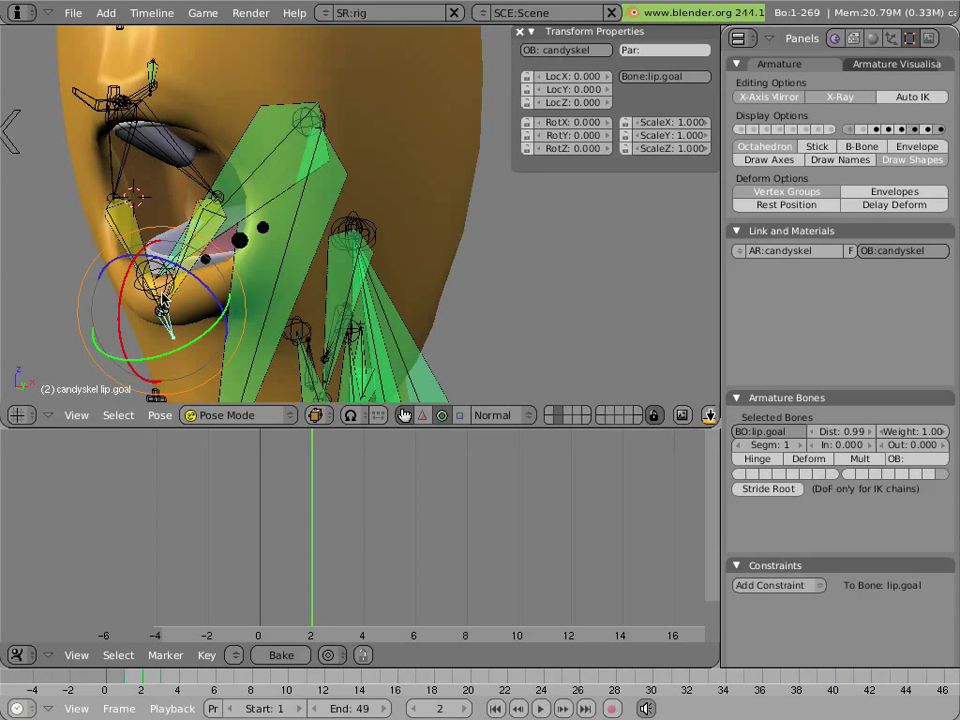
Compare the mouth rig with the last bone layer hidden and shown, clear the bone selection, and leave that layer hidden.
{"action": "left_click", "coordinate": [935, 131]}
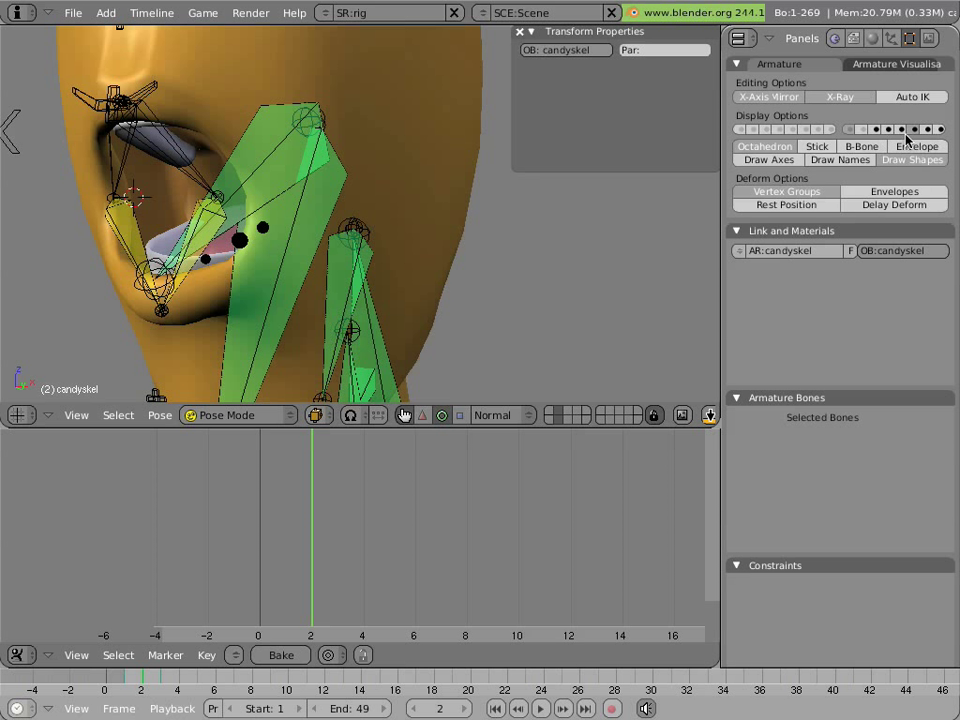
{"action": "left_click", "coordinate": [938, 130]}
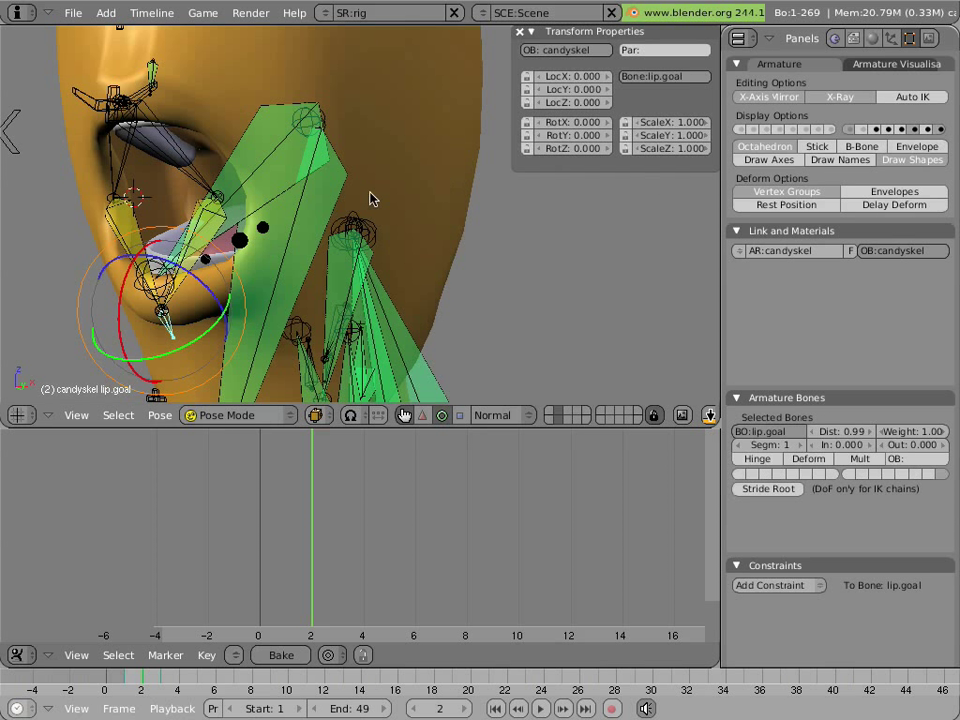
{"action": "key", "text": "a"}
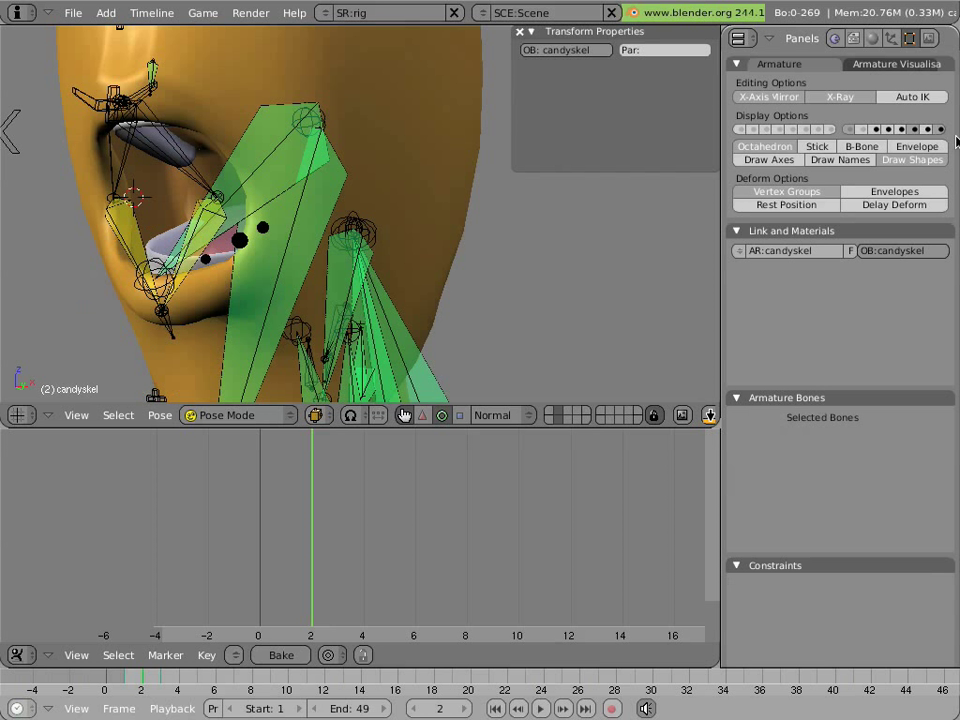
{"action": "left_click", "coordinate": [940, 131]}
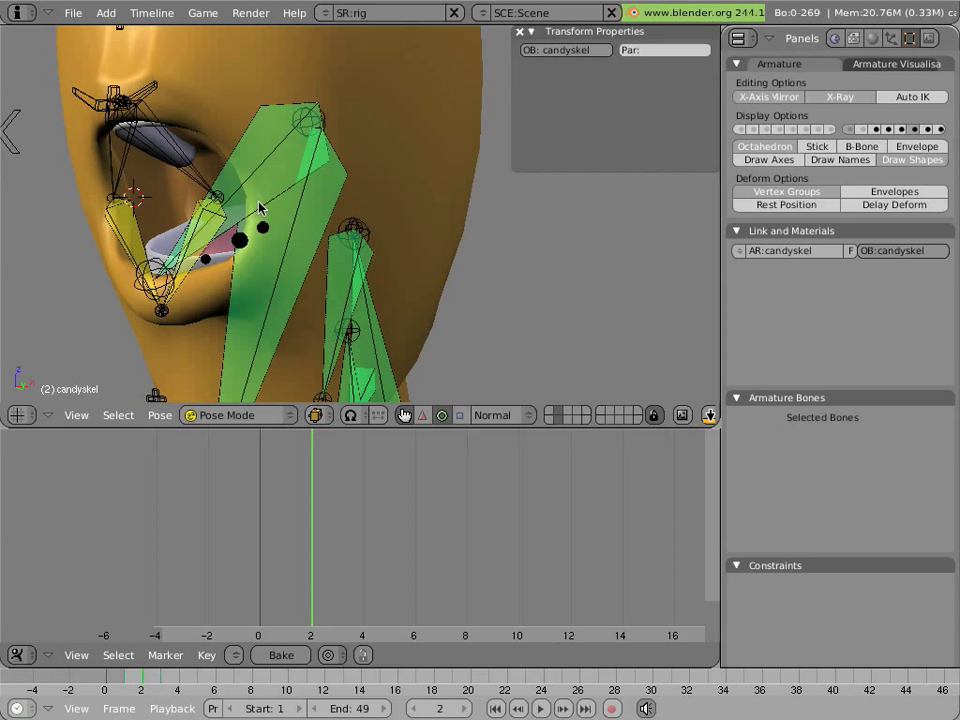
Select the BOTjaw control and try raising it to close the mouth.
{"action": "scroll", "coordinate": [258, 207], "scroll_direction": "down", "scroll_amount": 2}
{"action": "scroll", "coordinate": [240, 327], "scroll_direction": "left", "scroll_amount": 2, "text": "ctrl"}
{"action": "right_click", "coordinate": [294, 323]}
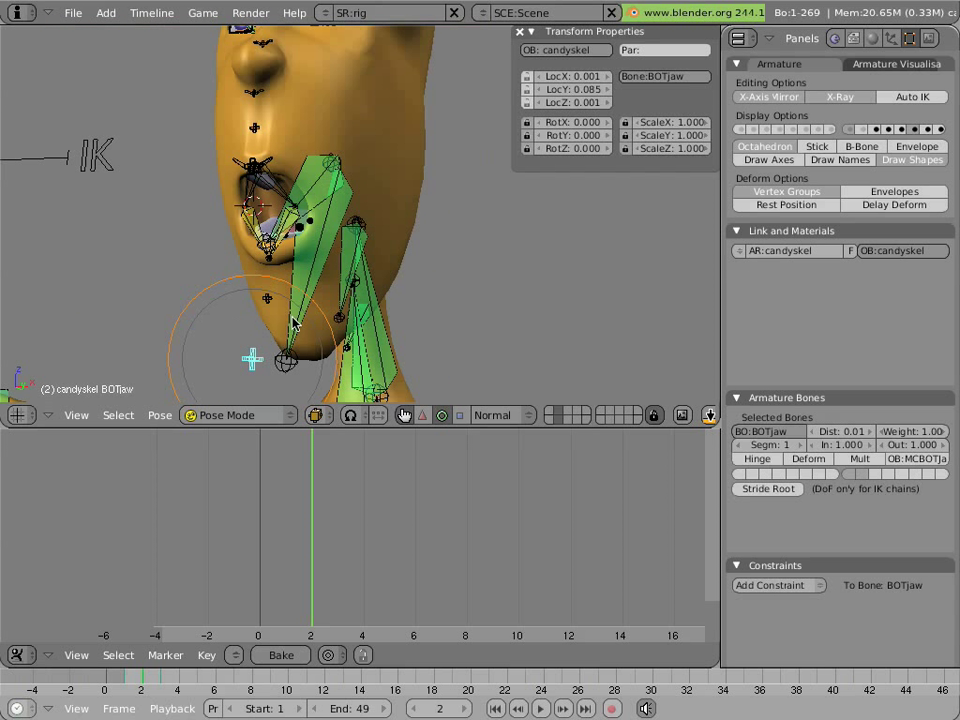
{"action": "key", "text": "g"}
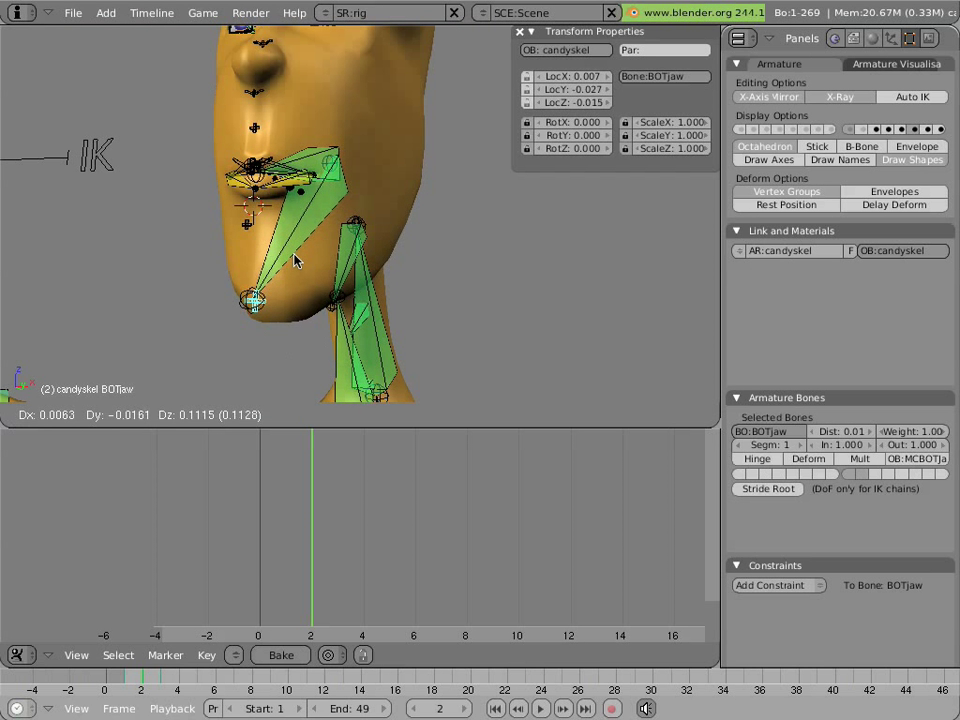
{"action": "left_click", "coordinate": [294, 260]}
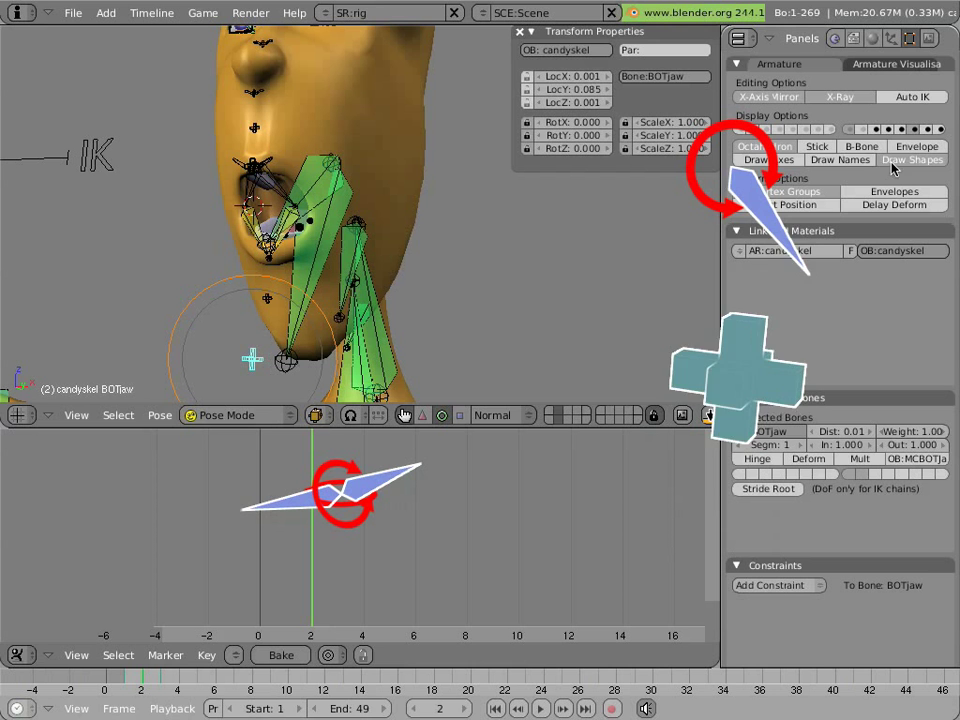
Hide the layer holding the jaw and lip deform bones and examine the tongue controls in wireframe and solid shading.
{"action": "left_click", "coordinate": [850, 131]}
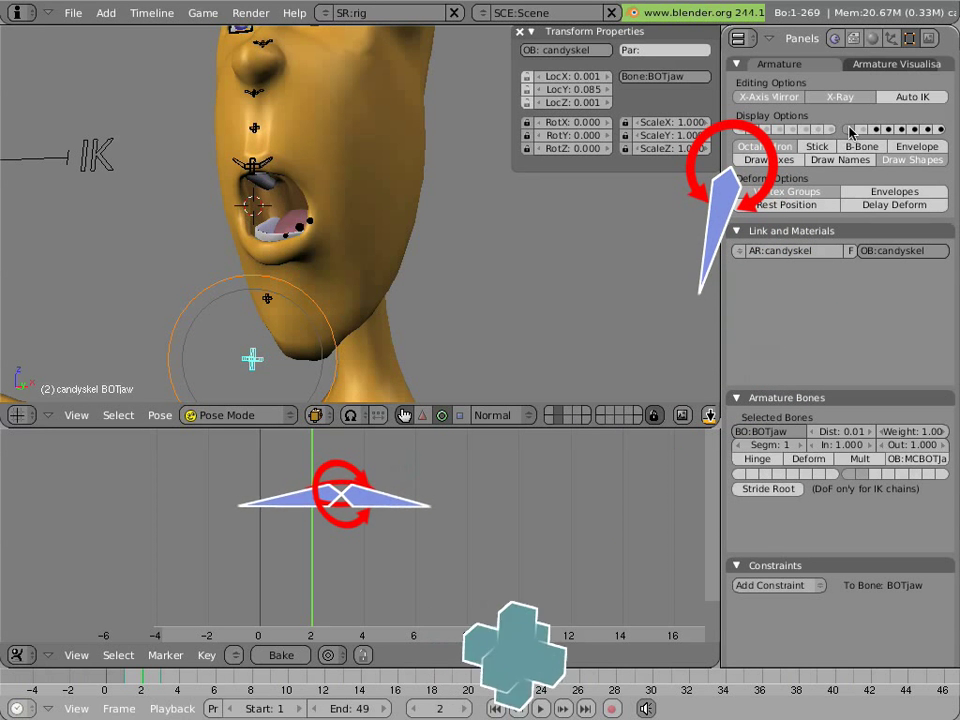
{"action": "middle_click_drag", "start_coordinate": [506, 238], "coordinate": [369, 244]}
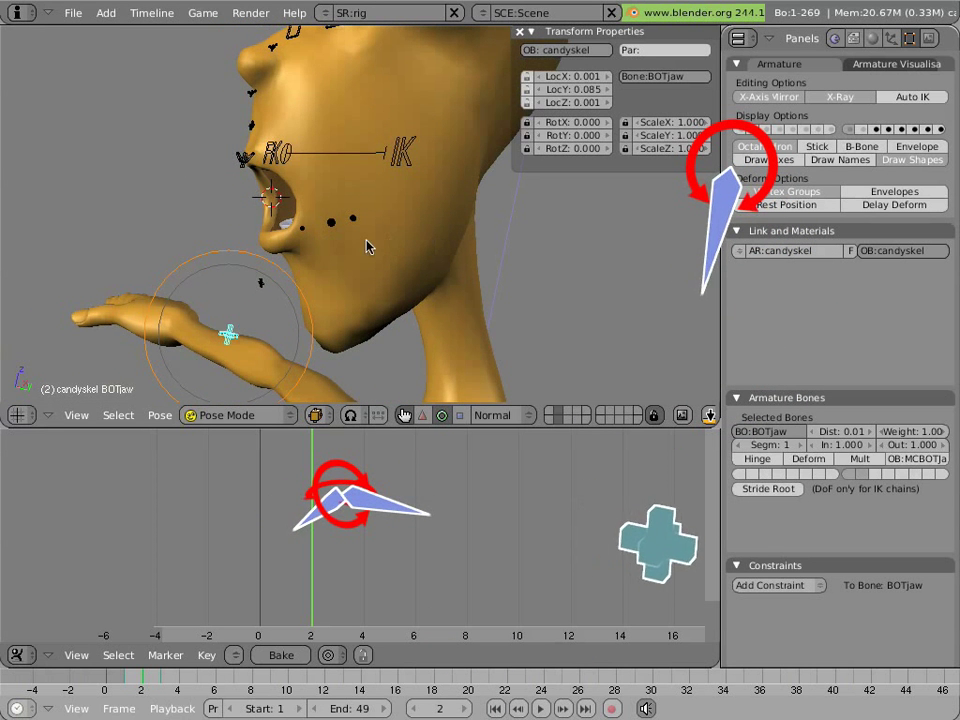
{"action": "scroll", "coordinate": [308, 243], "scroll_direction": "up", "scroll_amount": 3}
{"action": "middle_click_drag", "start_coordinate": [309, 247], "coordinate": [450, 216]}
{"action": "key", "text": "z"}
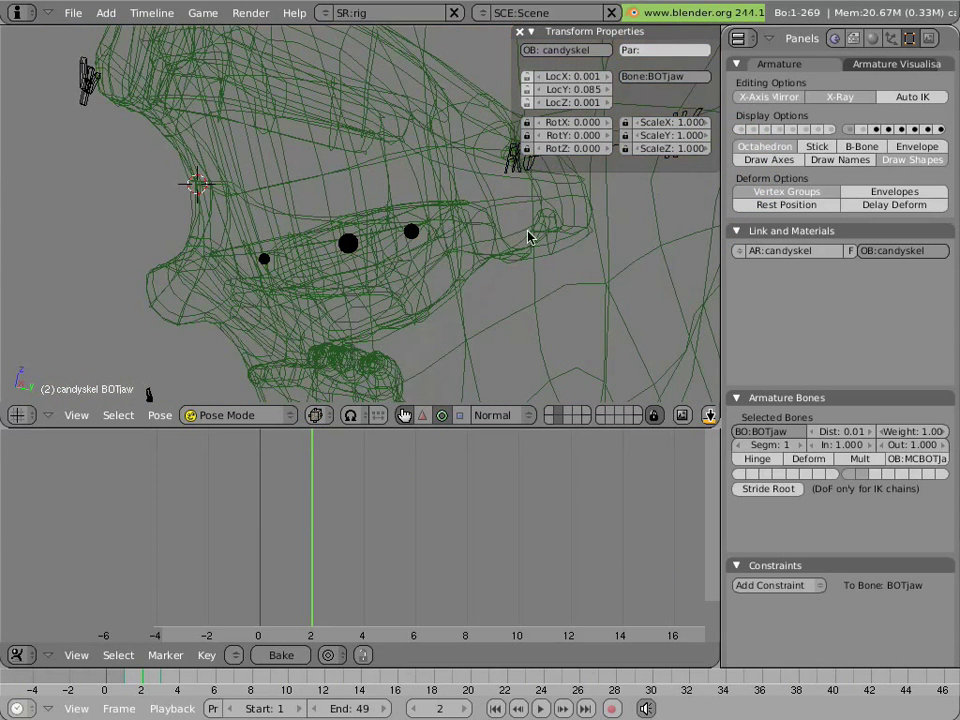
{"action": "middle_click_drag", "start_coordinate": [530, 236], "coordinate": [513, 259]}
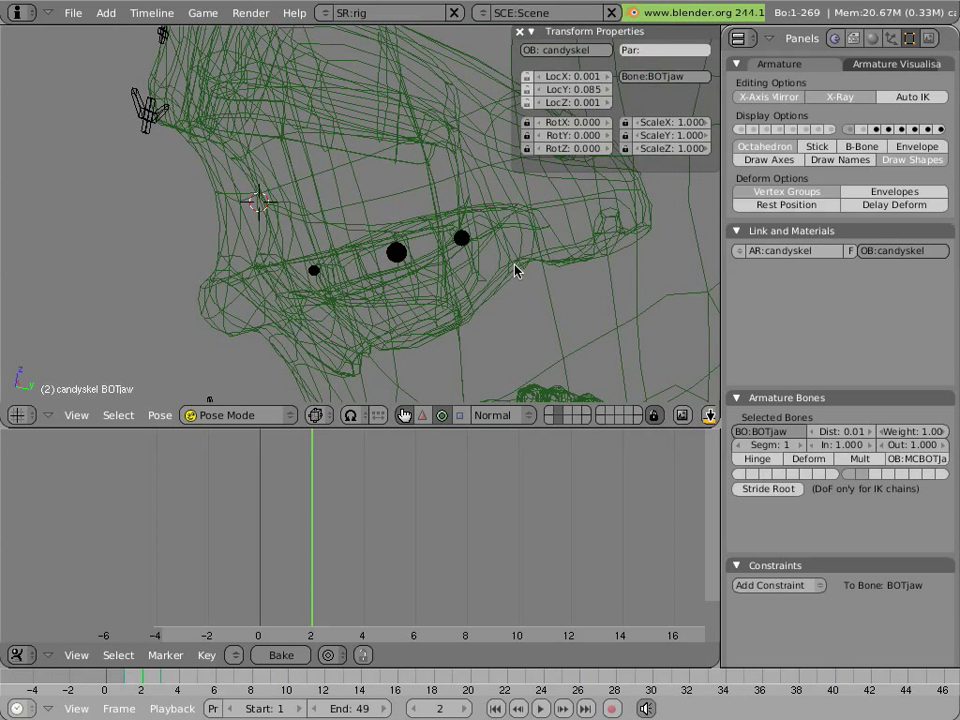
{"action": "mouse_move", "coordinate": [250, 186]}
{"action": "middle_mouse_down"}
{"action": "mouse_move", "coordinate": [349, 252]}
{"action": "mouse_move", "coordinate": [476, 270]}
{"action": "mouse_move", "coordinate": [373, 227]}
{"action": "middle_mouse_up"}
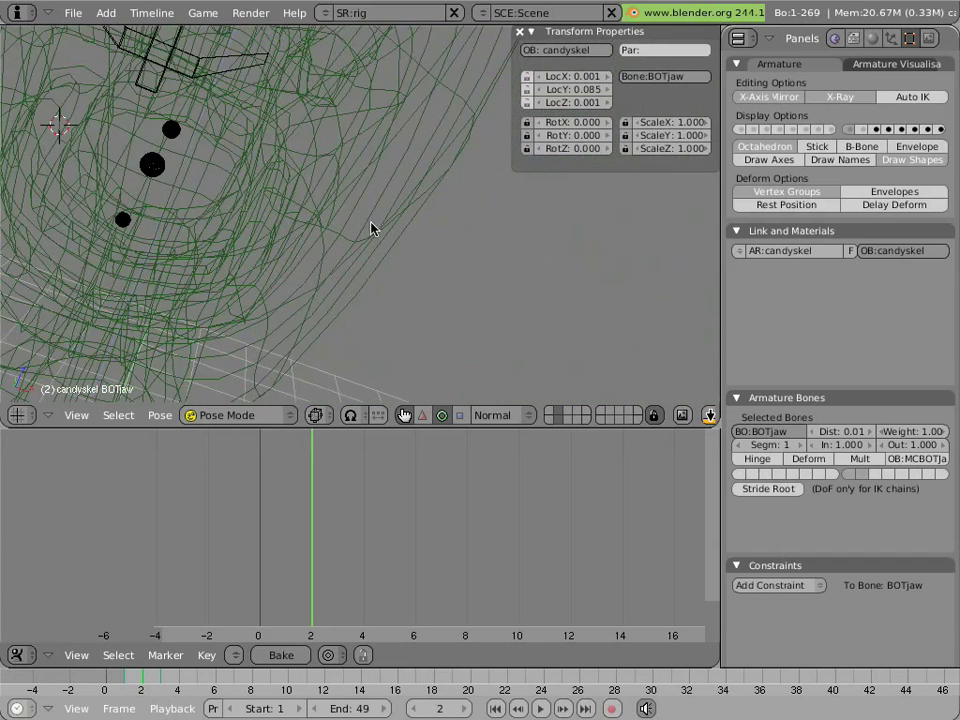
{"action": "key", "text": "z"}
{"action": "middle_click_drag", "start_coordinate": [178, 208], "coordinate": [426, 194]}
Select the three tongue controls tongtar, tongtip and tongmid together to point them out.
{"action": "right_click", "coordinate": [307, 224]}
{"action": "right_click", "coordinate": [355, 196], "text": "shift"}
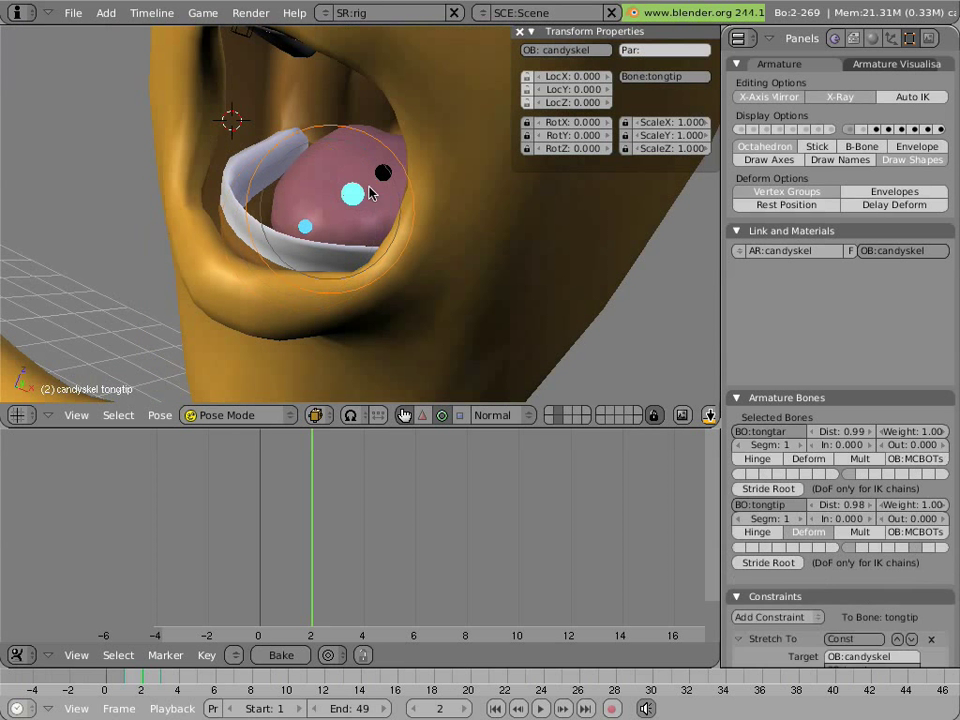
{"action": "right_click", "coordinate": [384, 176], "text": "shift"}
In a wireframe side view, move the tongtar control forward out of the mouth to about LocX 0.038, LocY 0.130, LocZ -0.094.
{"action": "middle_click_drag", "start_coordinate": [491, 238], "coordinate": [452, 197]}
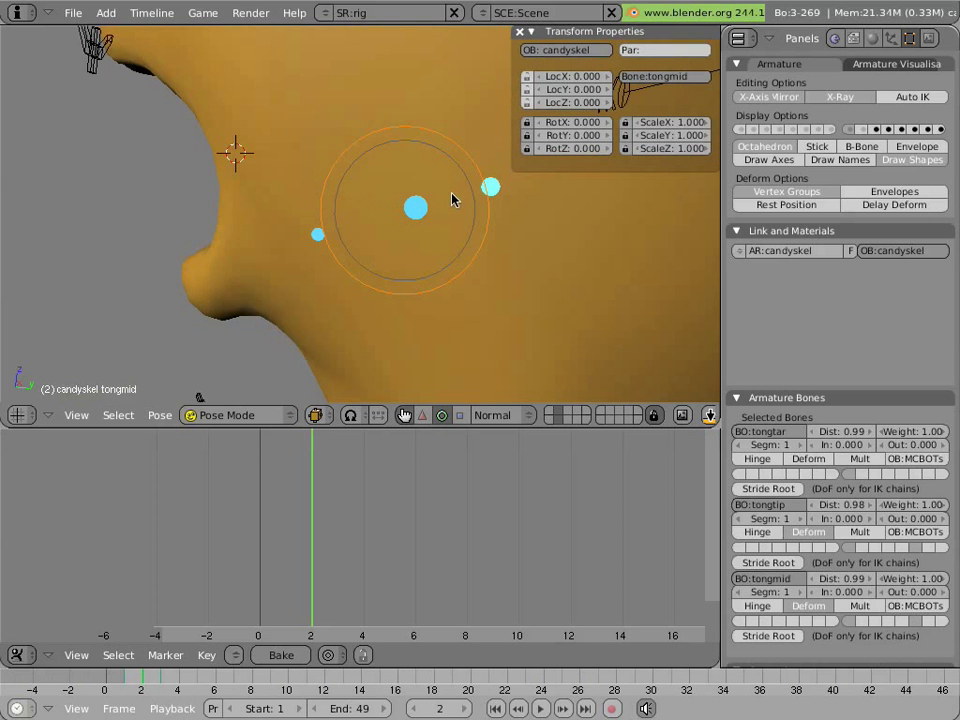
{"action": "key", "text": "z"}
{"action": "right_click", "coordinate": [316, 232]}
{"action": "middle_click_drag", "start_coordinate": [465, 275], "coordinate": [504, 276]}
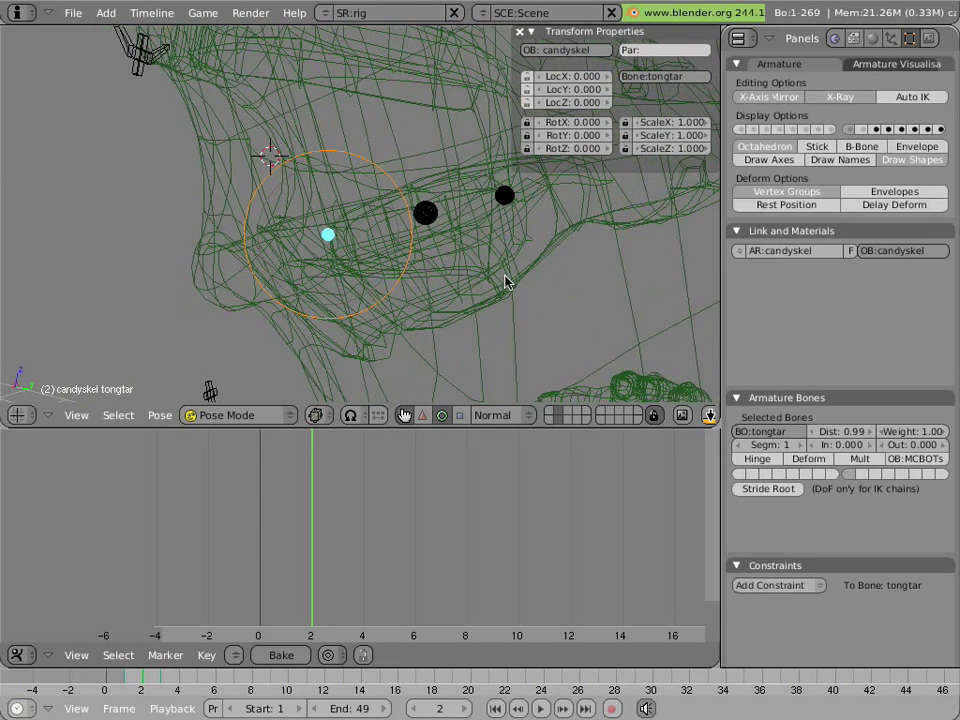
{"action": "key", "text": "g"}
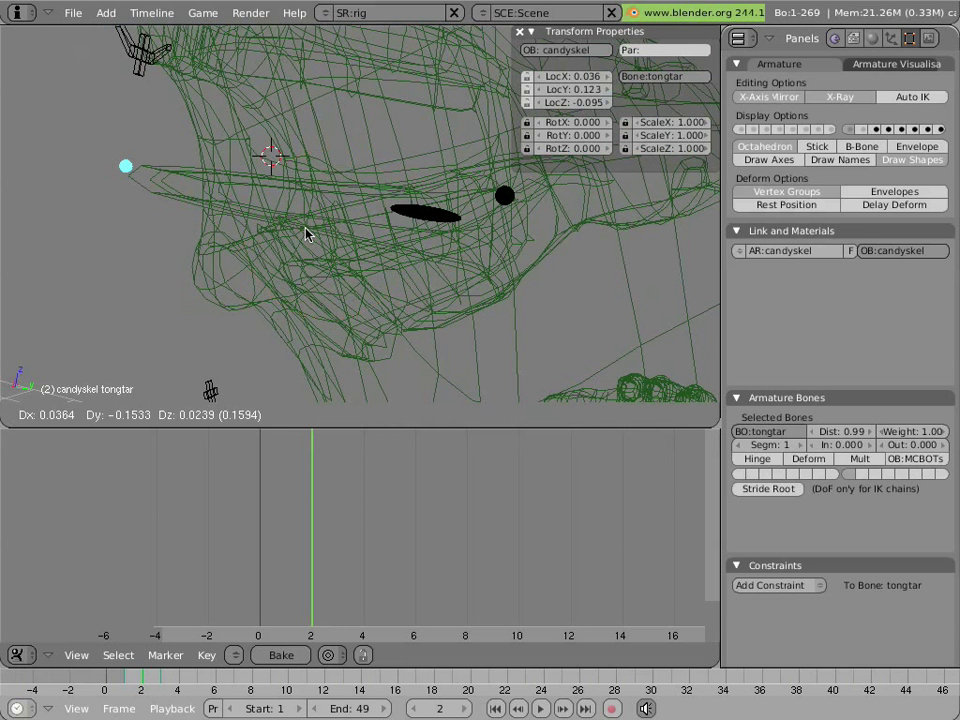
{"action": "left_click", "coordinate": [300, 234]}
Move the tongtip control forward and up to about LocX 0.019, LocY 0.065, LocZ -0.055.
{"action": "right_click", "coordinate": [444, 224]}
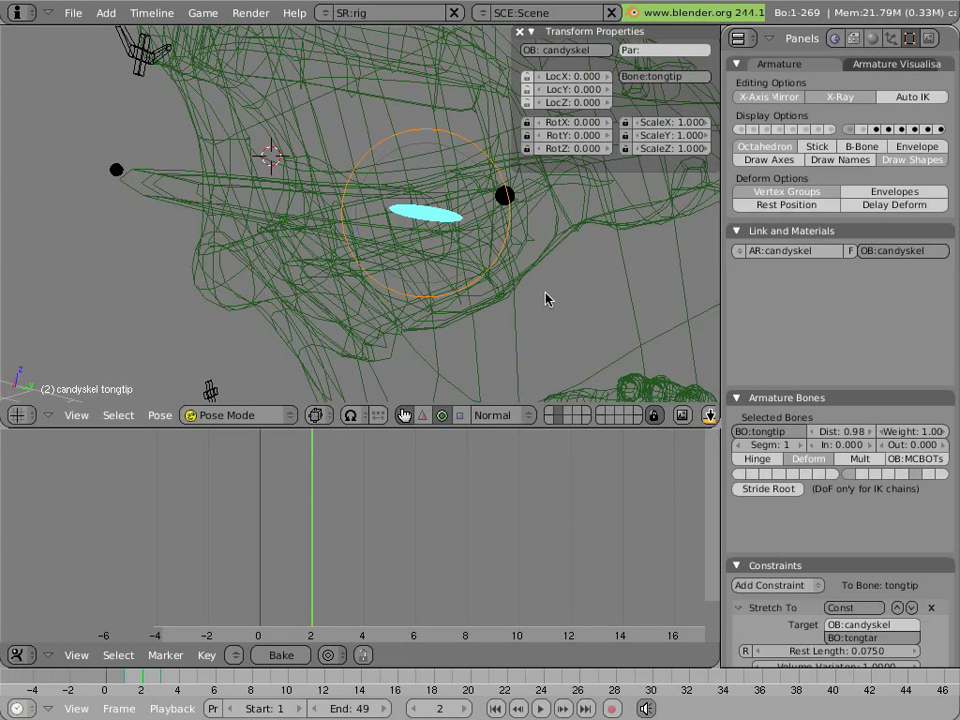
{"action": "key", "text": "g"}
{"action": "left_click", "coordinate": [463, 240]}
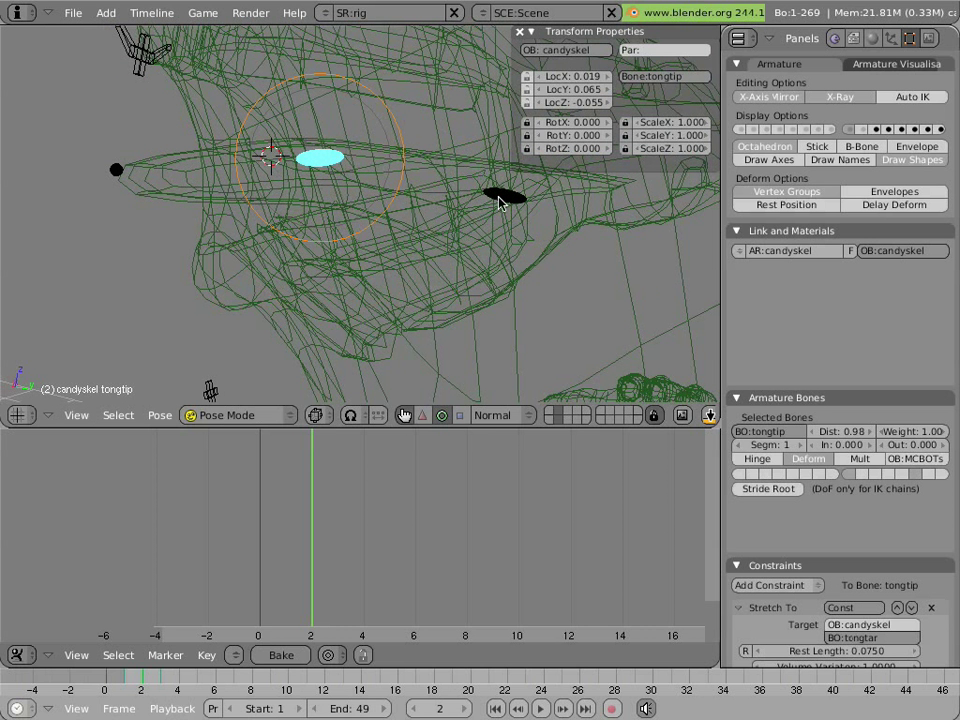
Move the tongmid control forward to about LocX 0.011, LocY 0.041, LocZ -0.020.
{"action": "right_click", "coordinate": [499, 202]}
{"action": "key", "text": "g"}
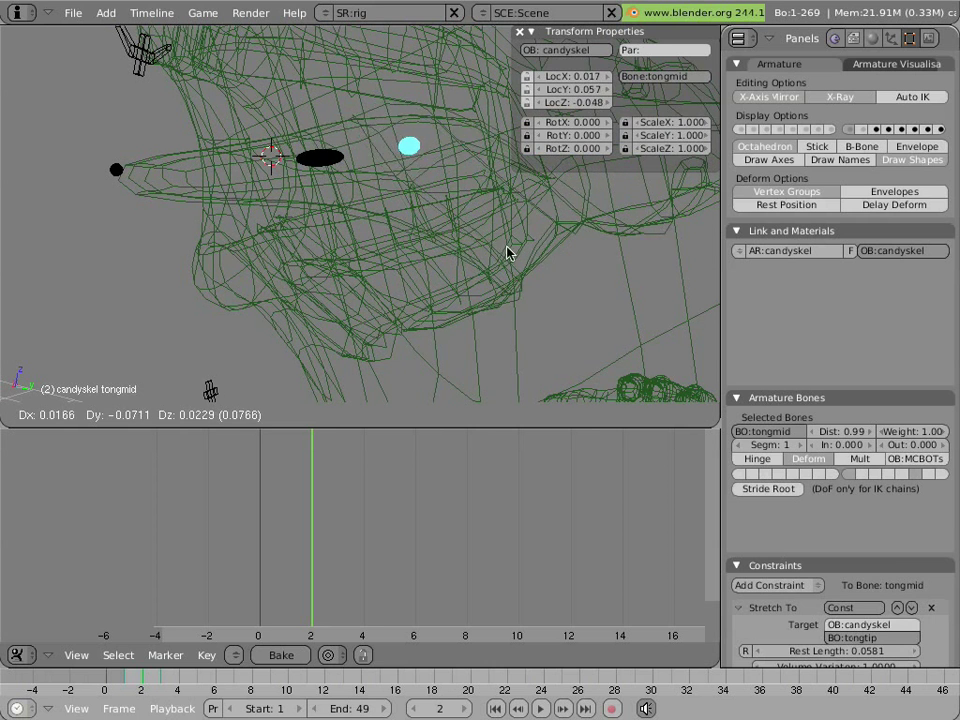
{"action": "left_click", "coordinate": [529, 279]}
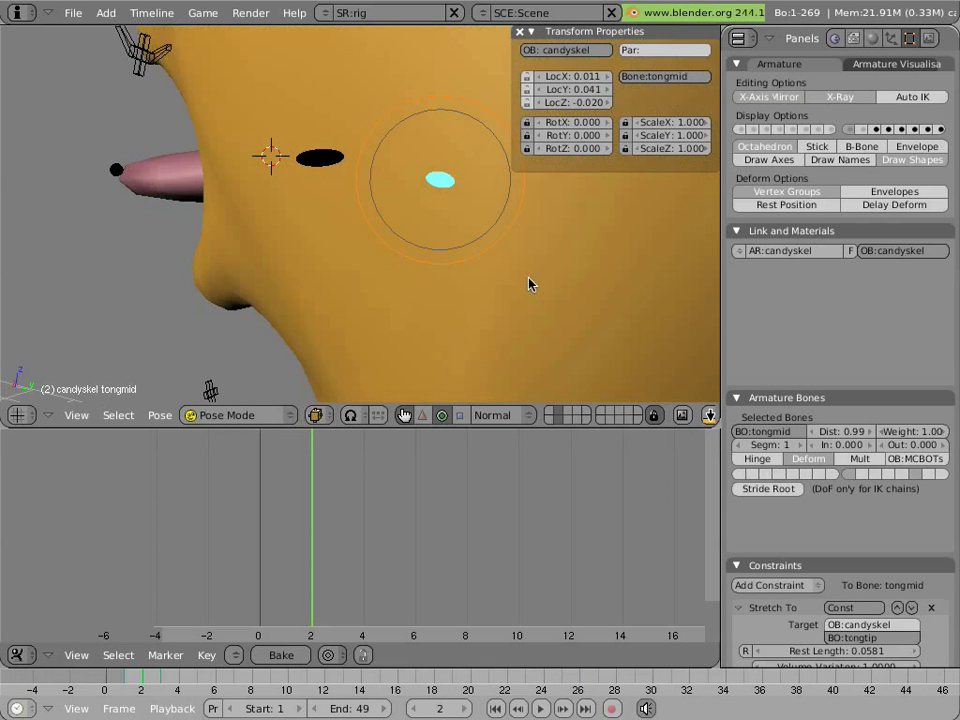
Turn off Draw Shapes for the armature and examine the tongtip bone's Stretch To constraint.
{"action": "middle_click_drag", "start_coordinate": [529, 284], "coordinate": [483, 236]}
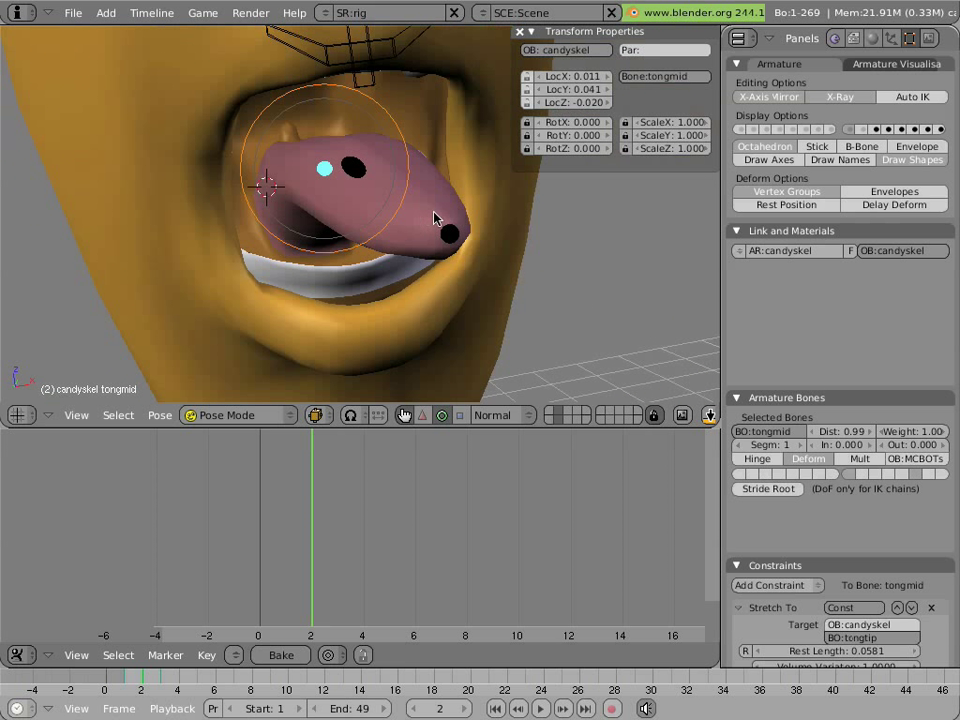
{"action": "left_click", "coordinate": [897, 160]}
{"action": "middle_click_drag", "start_coordinate": [521, 184], "coordinate": [543, 177]}
{"action": "right_click", "coordinate": [388, 178]}
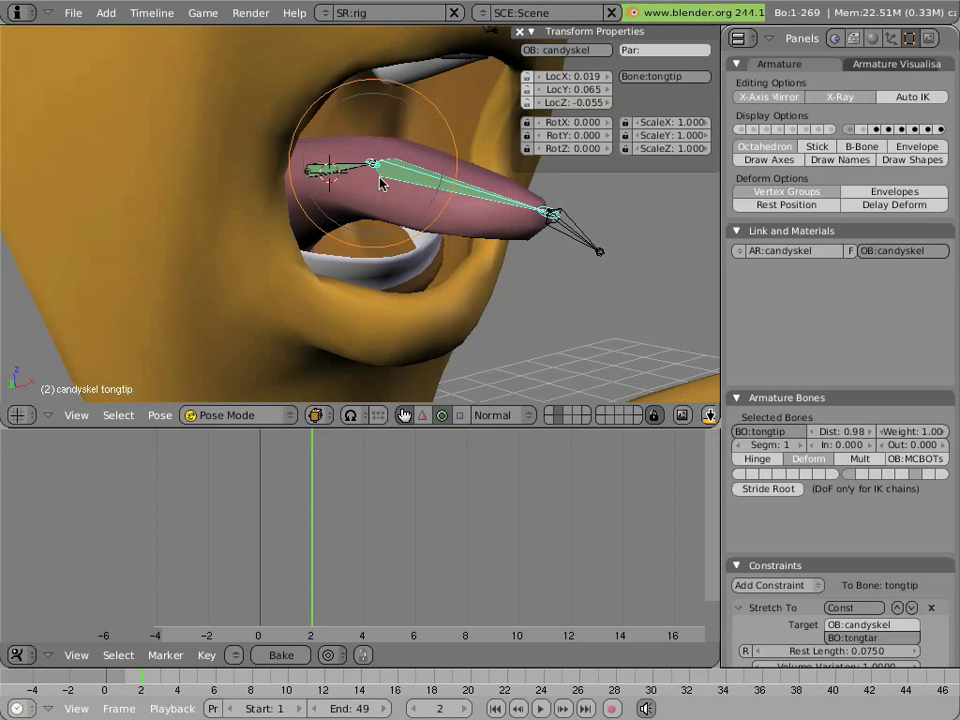
{"action": "scroll", "coordinate": [828, 337], "scroll_direction": "down", "scroll_amount": 4}
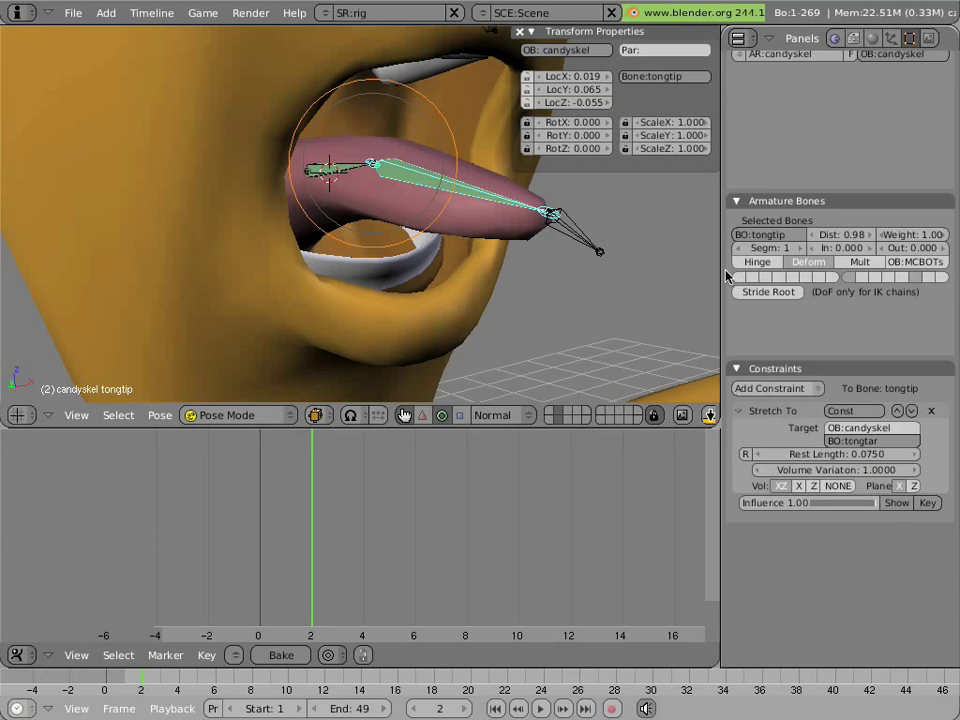
{"action": "scroll", "coordinate": [928, 110], "scroll_direction": "up", "scroll_amount": 4}
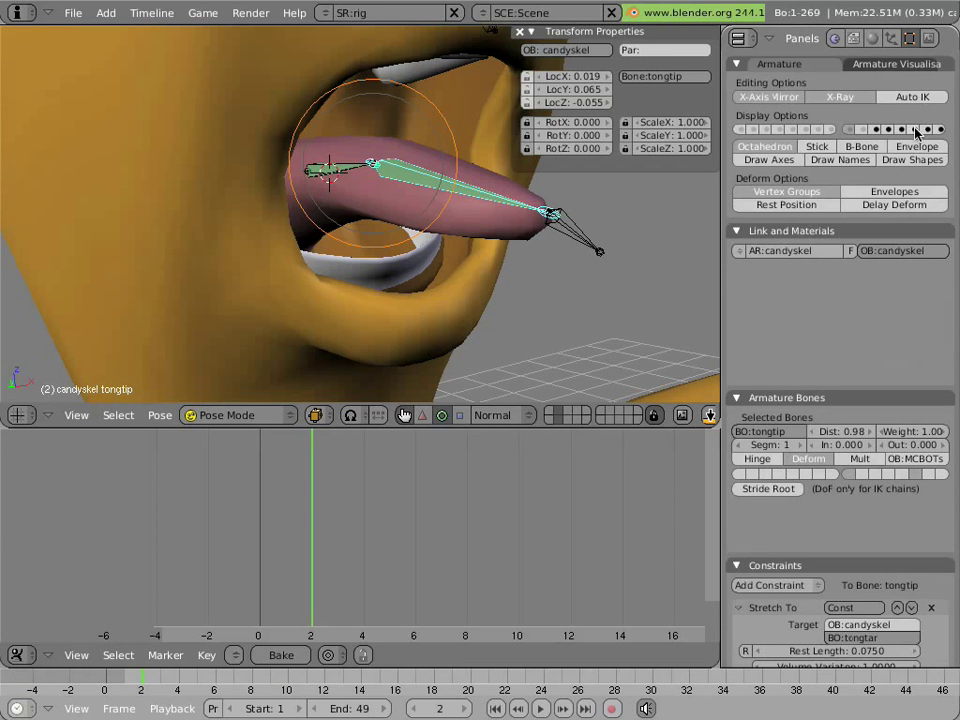
Examine the tongue bones in wireframe with the jaw and lip deform bone layer temporarily shown, then restore the solid view.
{"action": "left_click", "coordinate": [914, 130]}
{"action": "mouse_move", "coordinate": [667, 257]}
{"action": "middle_mouse_down"}
{"action": "mouse_move", "coordinate": [577, 280]}
{"action": "mouse_move", "coordinate": [542, 272]}
{"action": "mouse_move", "coordinate": [593, 280]}
{"action": "mouse_move", "coordinate": [604, 272]}
{"action": "middle_mouse_up"}
{"action": "key", "text": "z"}
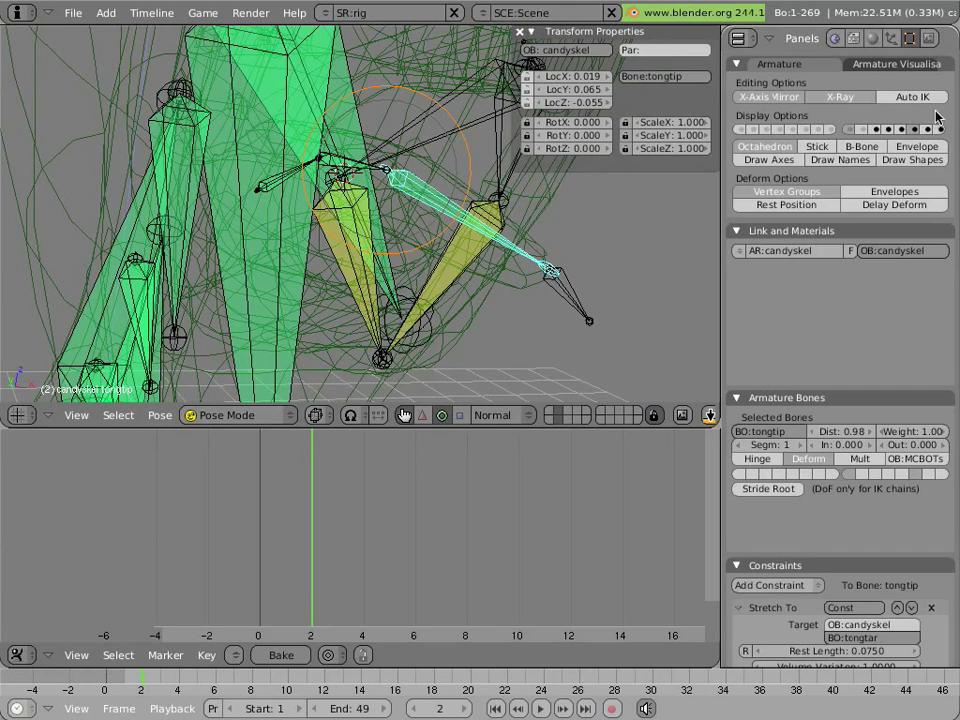
{"action": "left_click", "coordinate": [913, 133]}
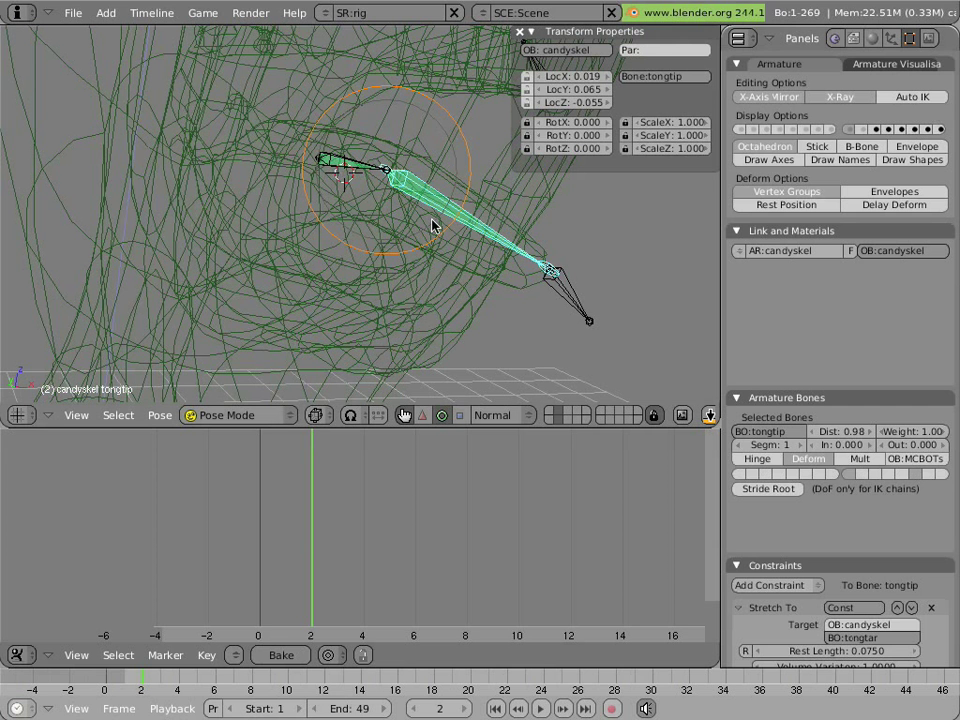
{"action": "key", "text": "z"}
{"action": "mouse_move", "coordinate": [540, 236]}
{"action": "middle_mouse_down"}
{"action": "mouse_move", "coordinate": [429, 217]}
{"action": "mouse_move", "coordinate": [491, 219]}
{"action": "mouse_move", "coordinate": [484, 229]}
{"action": "middle_mouse_up"}
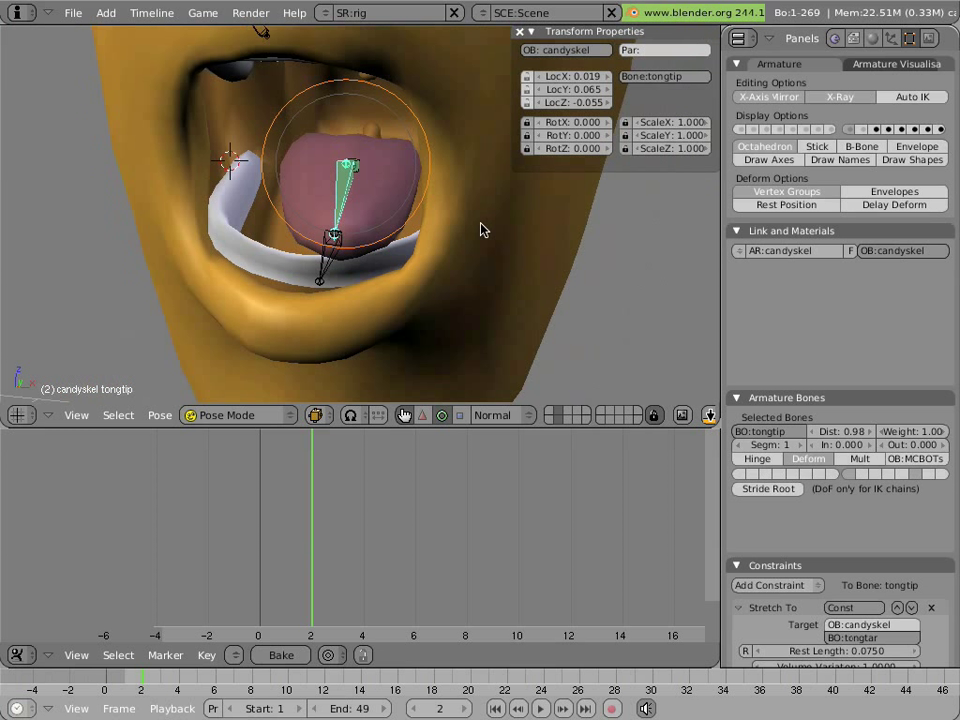
Try moving the tongtar control sideways to the corner of the mouth to test how the tongue stretches.
{"action": "right_click", "coordinate": [335, 256]}
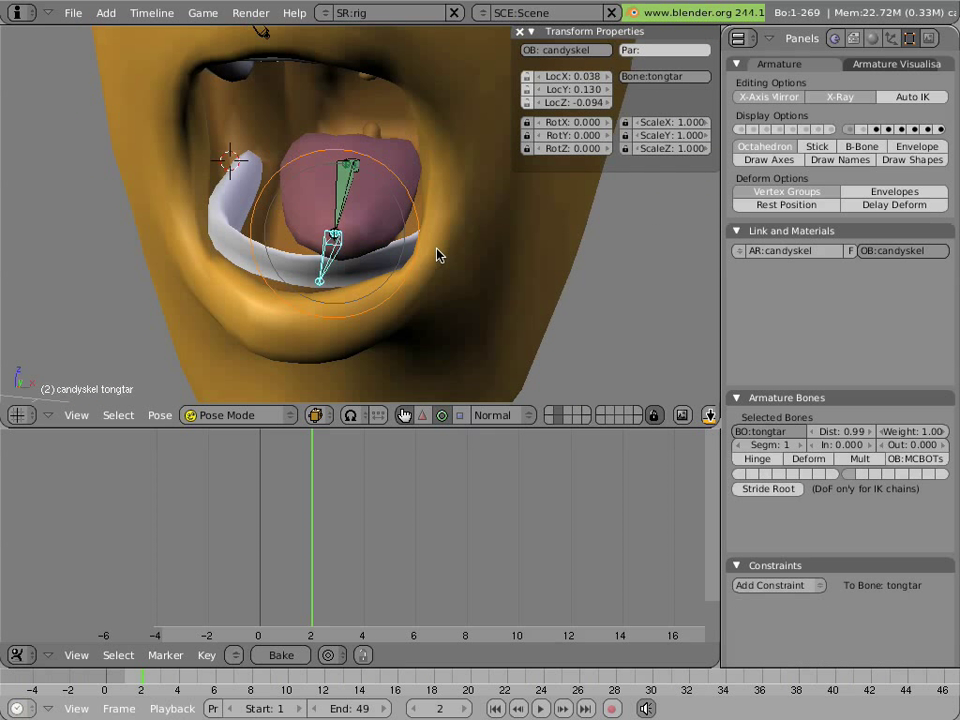
{"action": "key", "text": "g"}
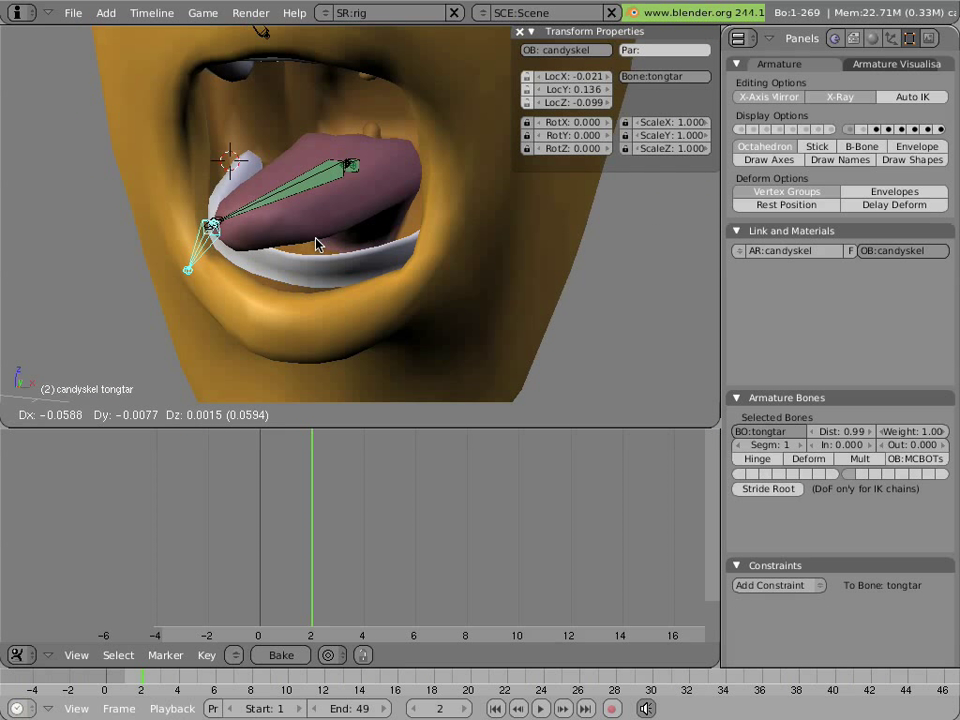
{"action": "left_click", "coordinate": [316, 243]}
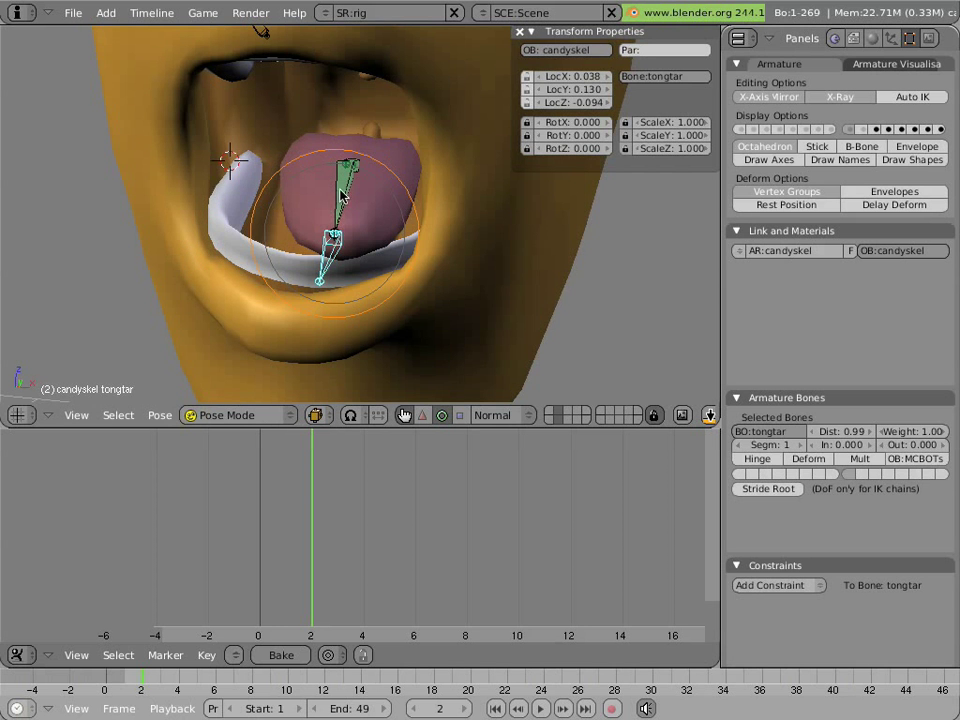
Move the tongtip control in side view to about LocX 0.017, LocY 0.076, LocZ -0.052.
{"action": "right_click", "coordinate": [340, 155]}
{"action": "middle_click_drag", "start_coordinate": [340, 155], "coordinate": [388, 186]}
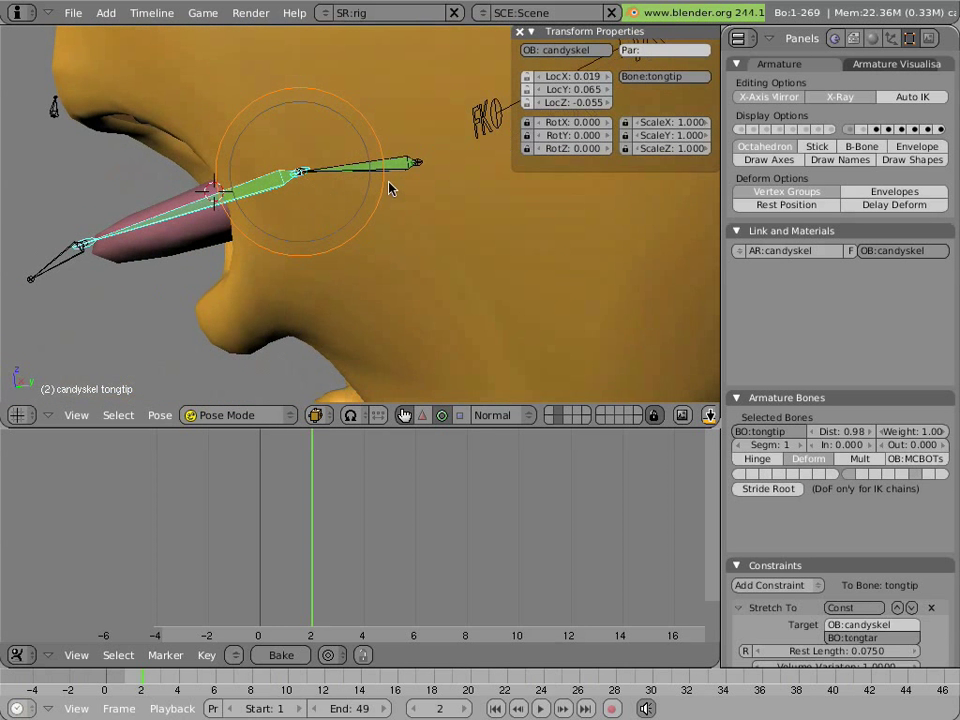
{"action": "key", "text": "g"}
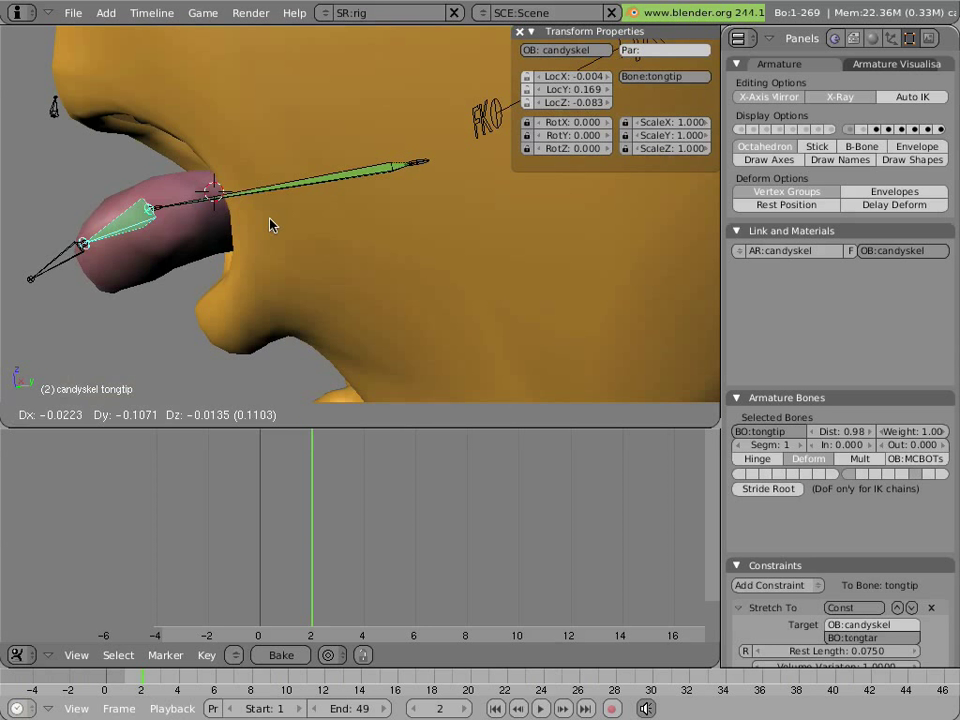
{"action": "left_click", "coordinate": [377, 199]}
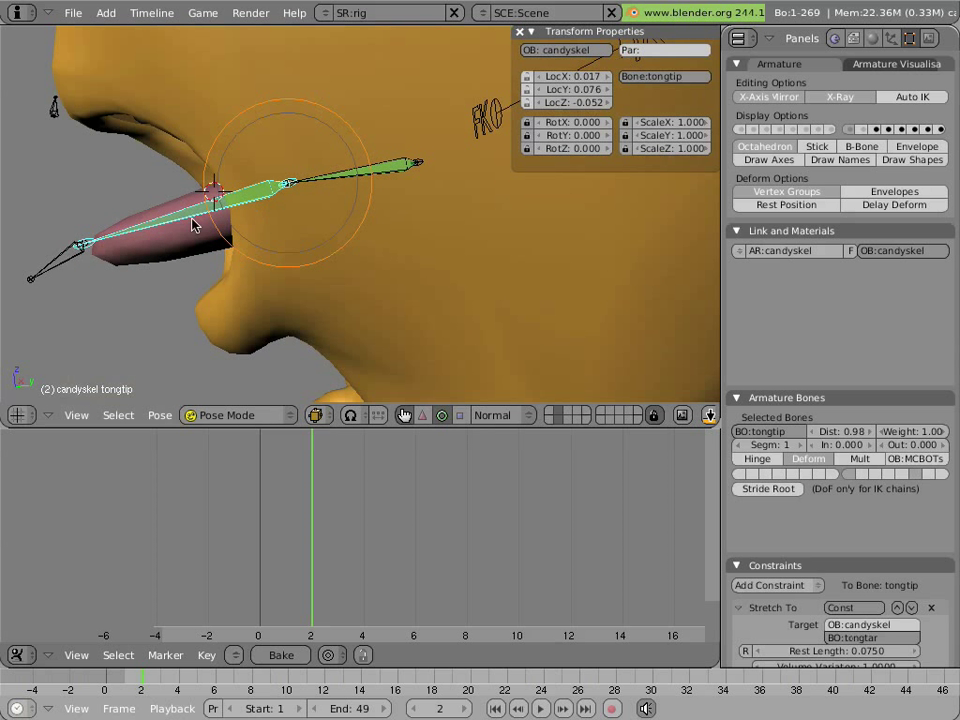
Clear the location of the tongtip, tongtar and tongmid controls together to reset the tongue pose.
{"action": "middle_click_drag", "start_coordinate": [197, 221], "coordinate": [308, 213]}
{"action": "right_click", "coordinate": [270, 240], "text": "shift"}
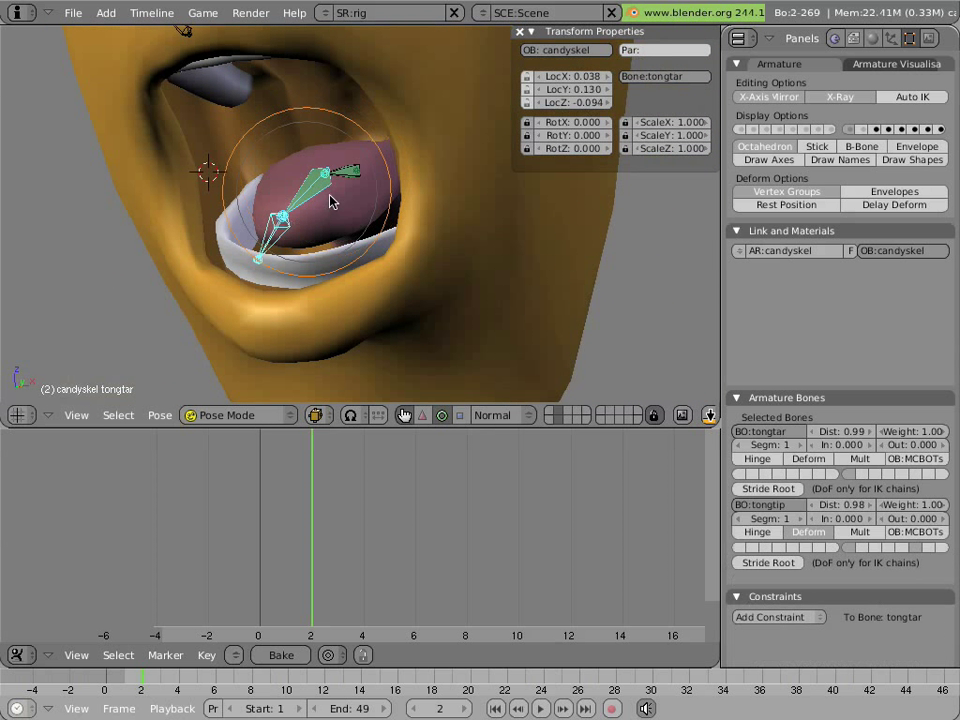
{"action": "right_click", "coordinate": [352, 176], "text": "shift"}
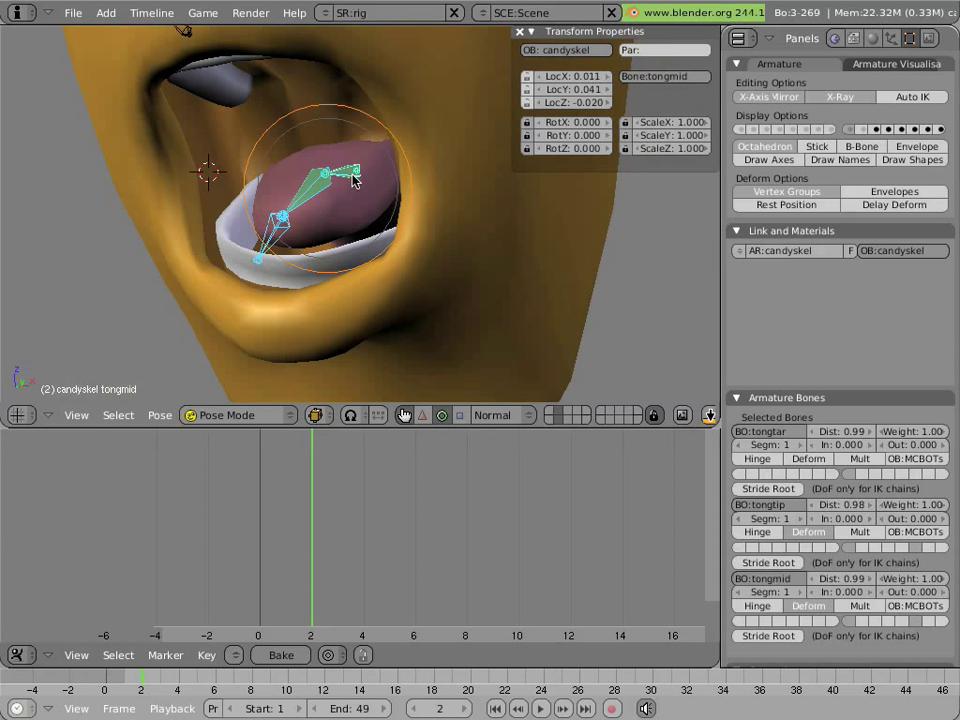
{"action": "key", "text": "alt+g"}
{"action": "left_click", "coordinate": [353, 177]}
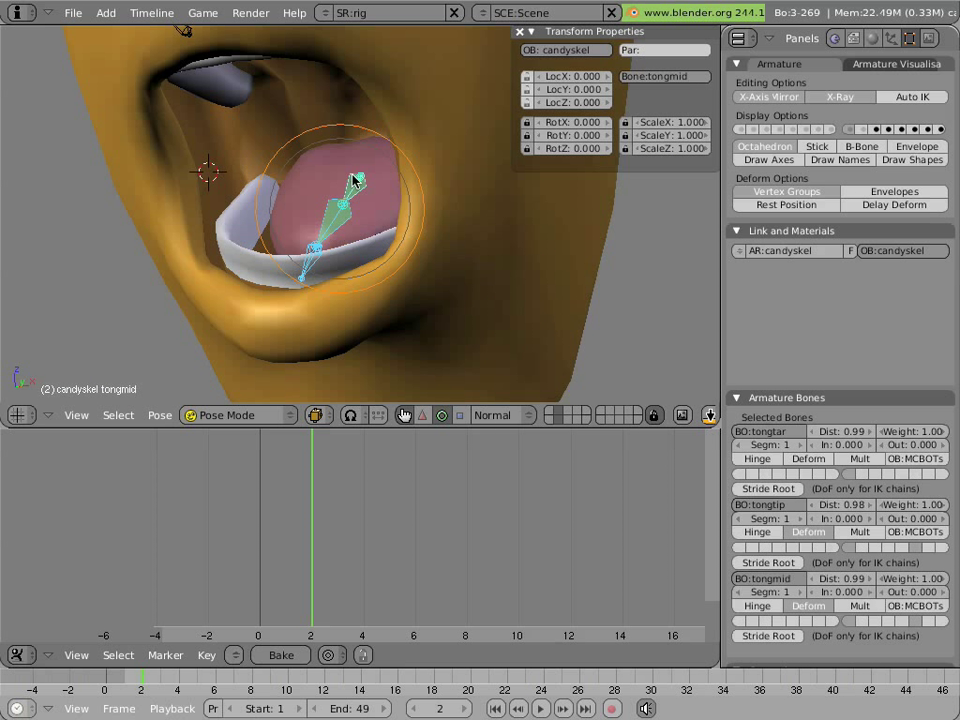
{"action": "key", "text": "shift+d"}
{"action": "key", "text": "alt+s"}
{"action": "left_click", "coordinate": [414, 213]}
{"action": "middle_click_drag", "start_coordinate": [414, 212], "coordinate": [271, 251]}
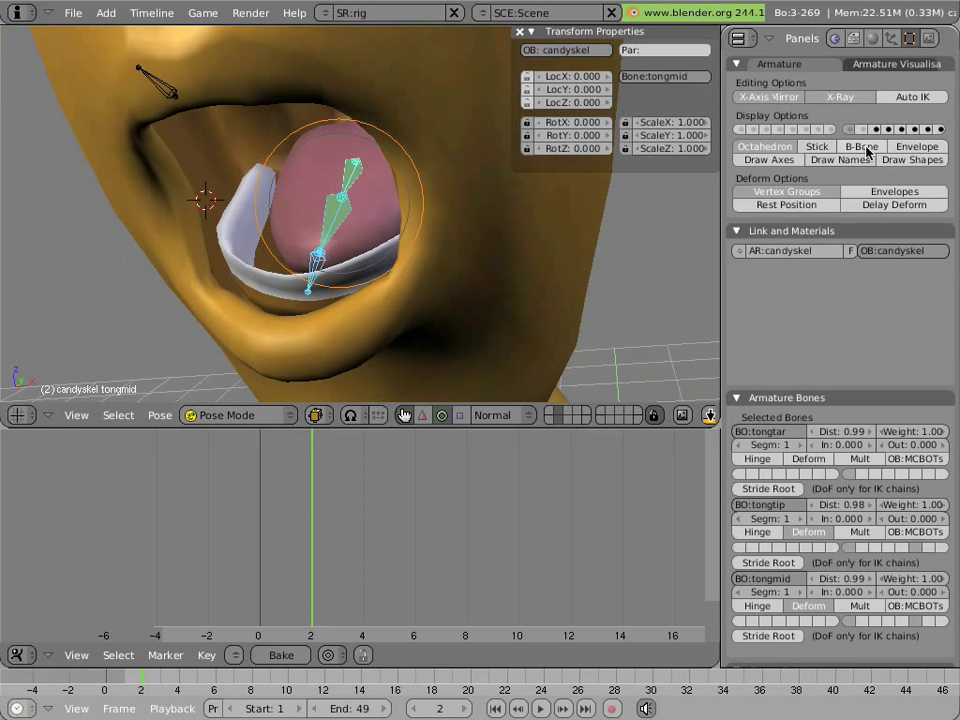
Turn Draw Shapes back on for the armature, deselect all bones and bring the whole face into view.
{"action": "left_click", "coordinate": [910, 162]}
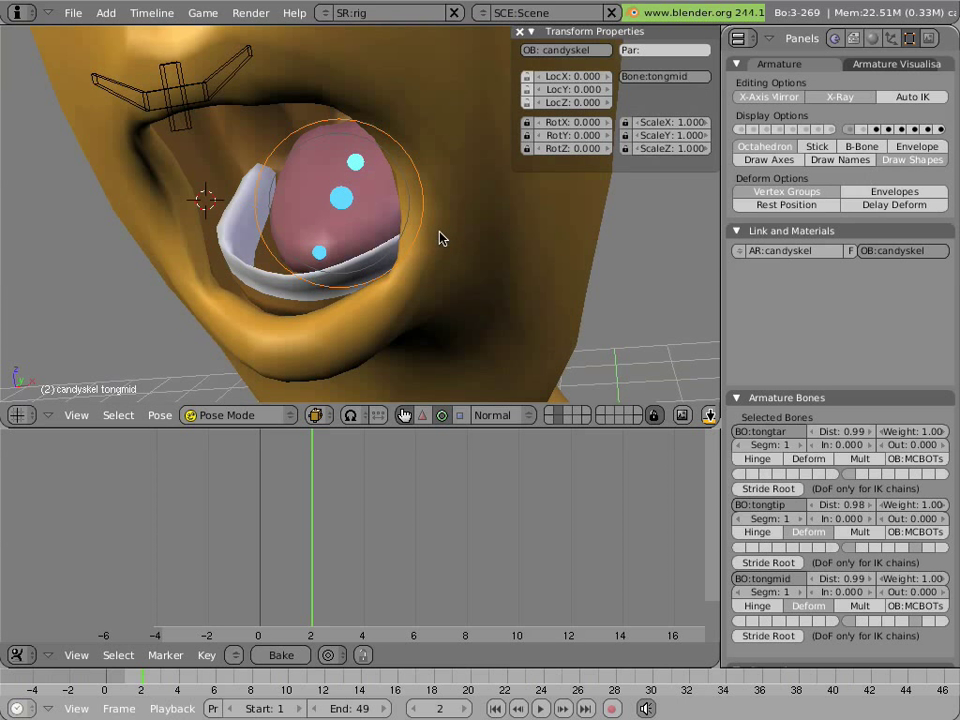
{"action": "key", "text": "a"}
{"action": "middle_click_drag", "start_coordinate": [440, 235], "coordinate": [436, 205]}
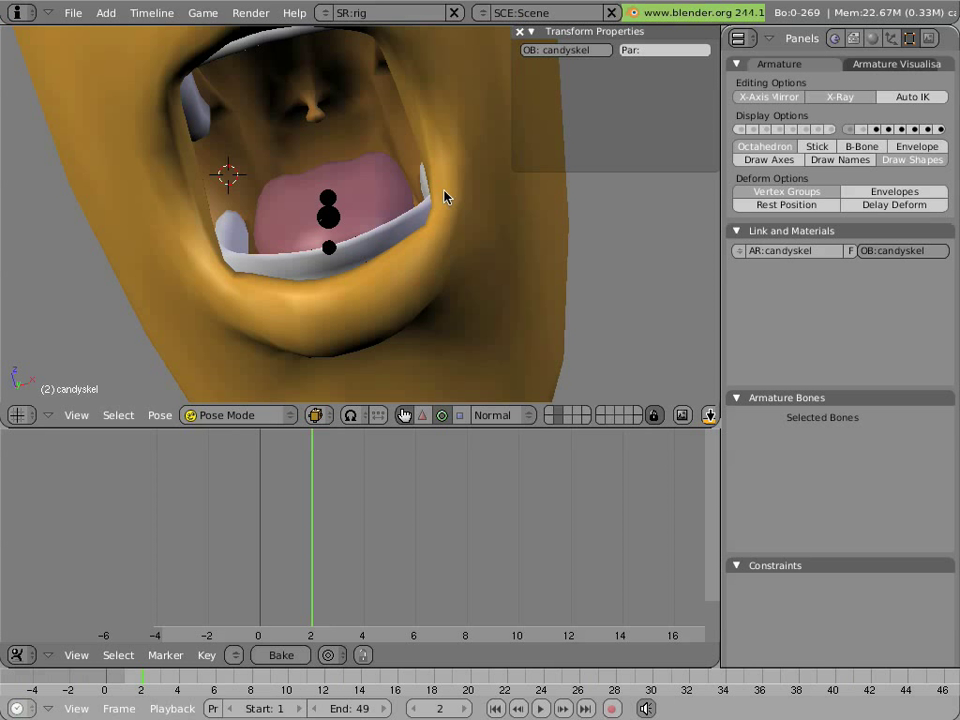
{"action": "scroll", "coordinate": [447, 179], "scroll_direction": "down", "scroll_amount": 3}
{"action": "scroll", "coordinate": [447, 179], "scroll_direction": "down", "scroll_amount": 3}
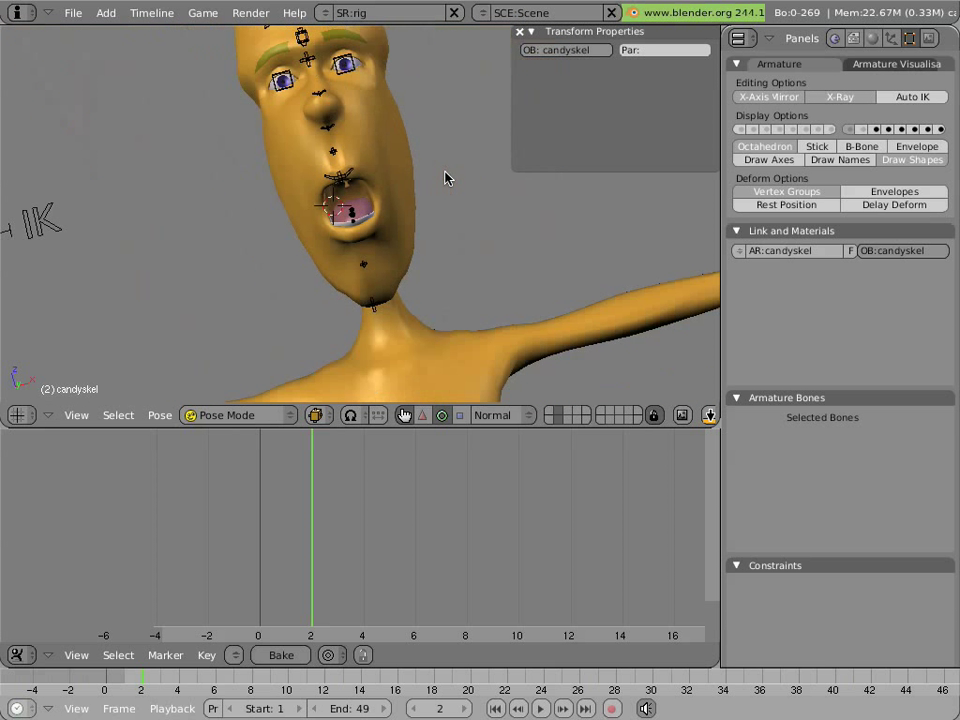
{"action": "middle_click_drag", "start_coordinate": [497, 176], "coordinate": [294, 111]}
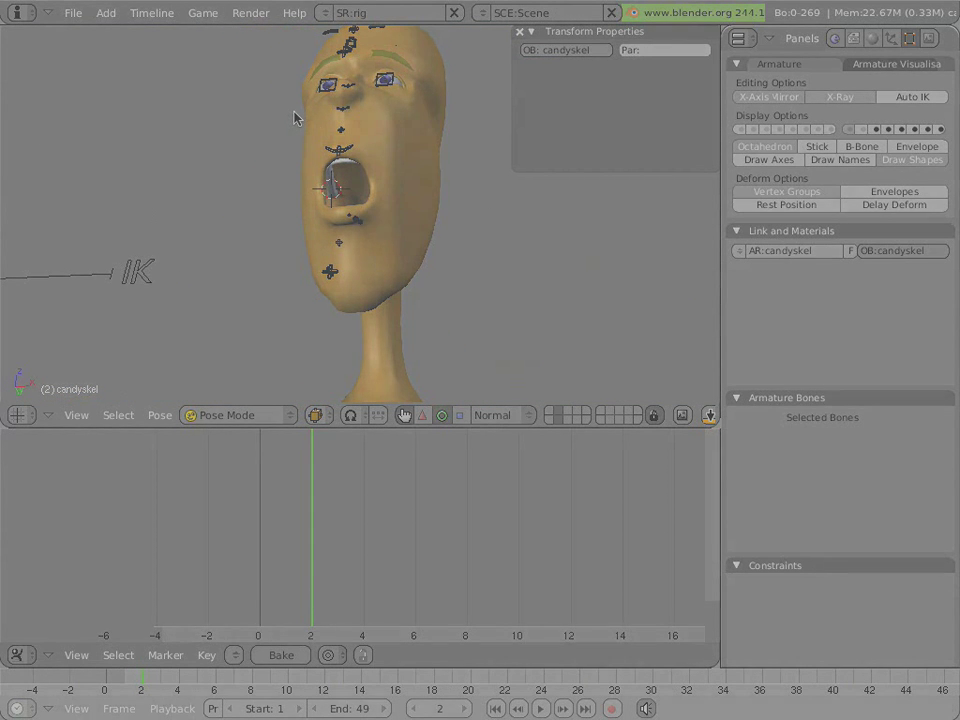